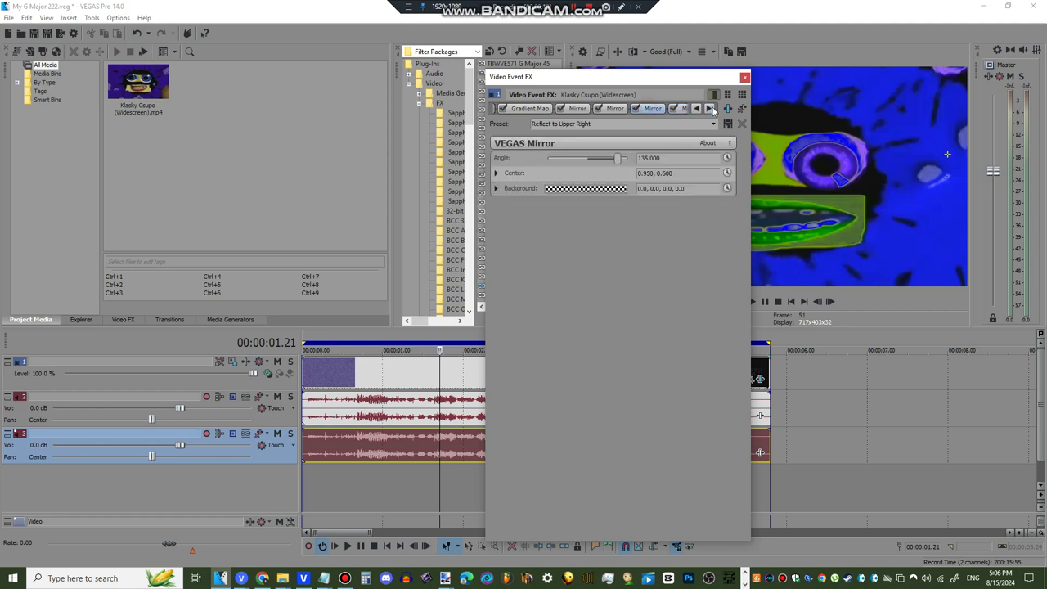
# Examine the settings of the Mirror effects in the video clip's effect chain
pyautogui.click(696, 109)
pyautogui.click(710, 110)
pyautogui.click(618, 112)
pyautogui.click(697, 109)
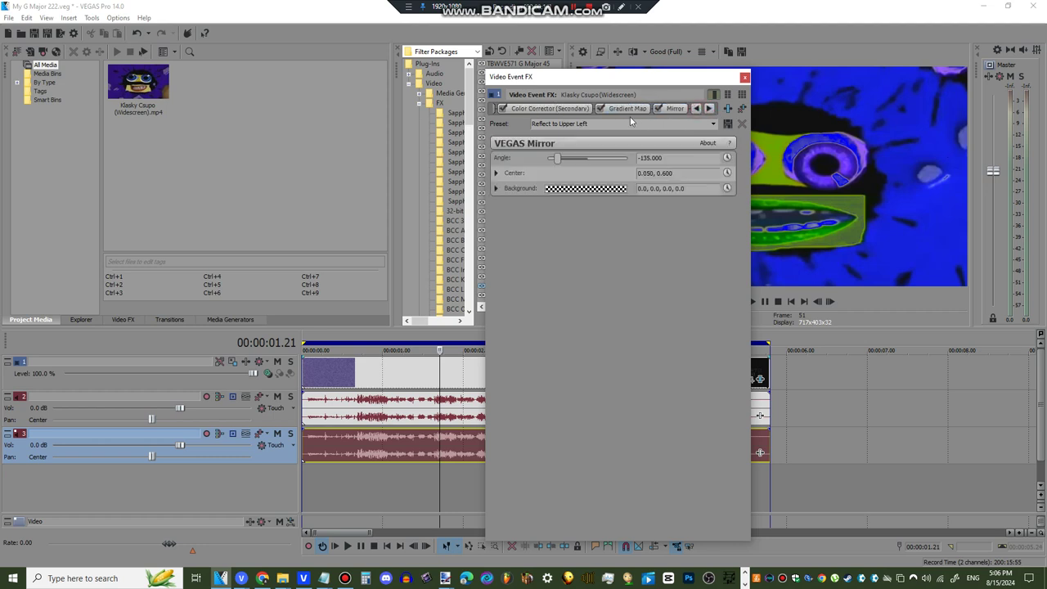
pyautogui.click(709, 110)
pyautogui.click(576, 109)
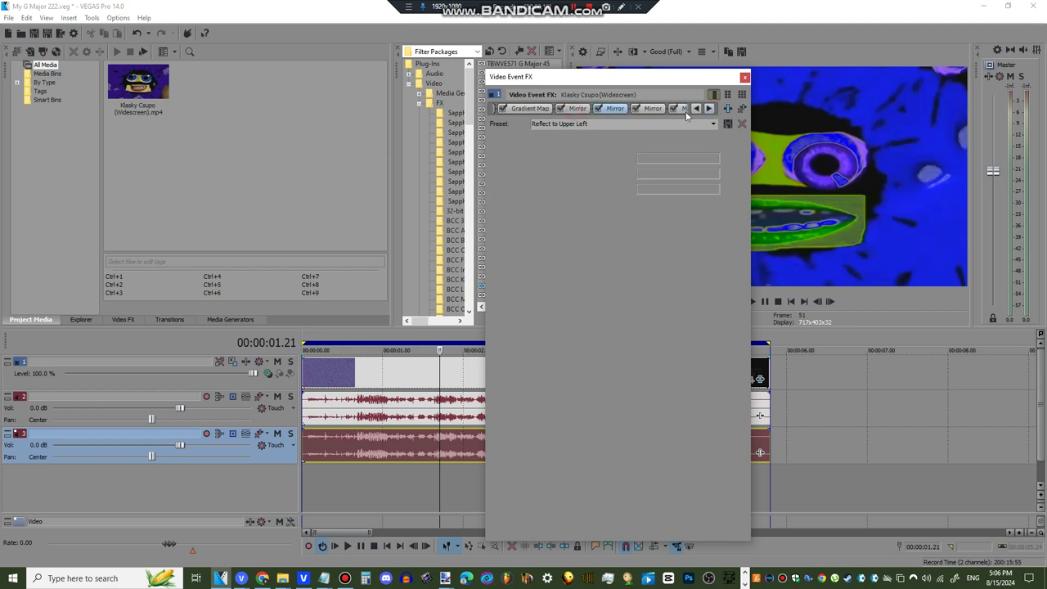
# Examine the Gradient Map, Color Corrector (Secondary) and Channel Blend settings in the same clip's effect chain
pyautogui.click(696, 109)
pyautogui.click(672, 109)
pyautogui.click(707, 109)
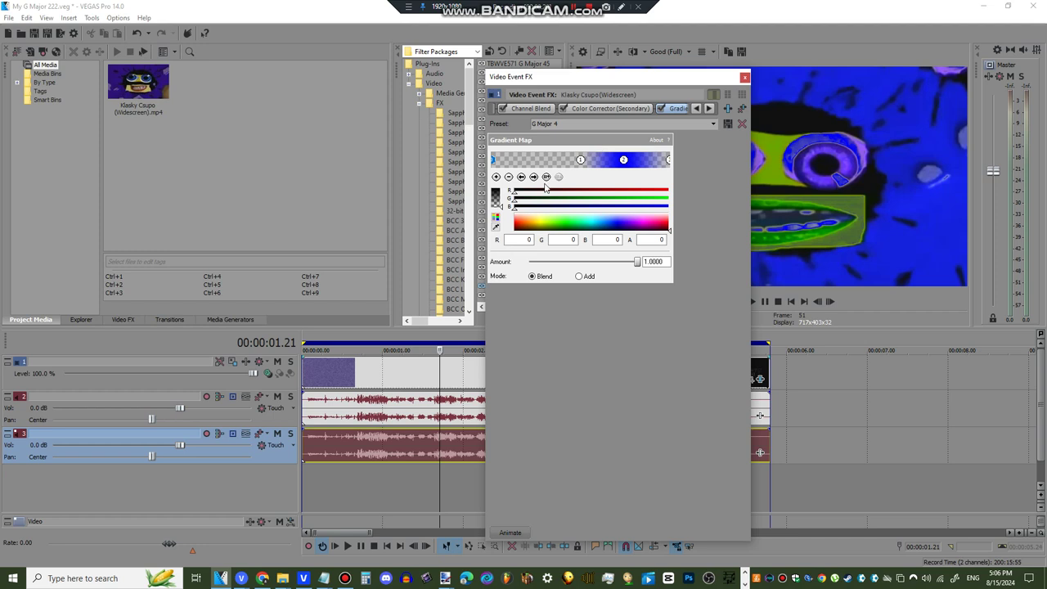
pyautogui.click(628, 107)
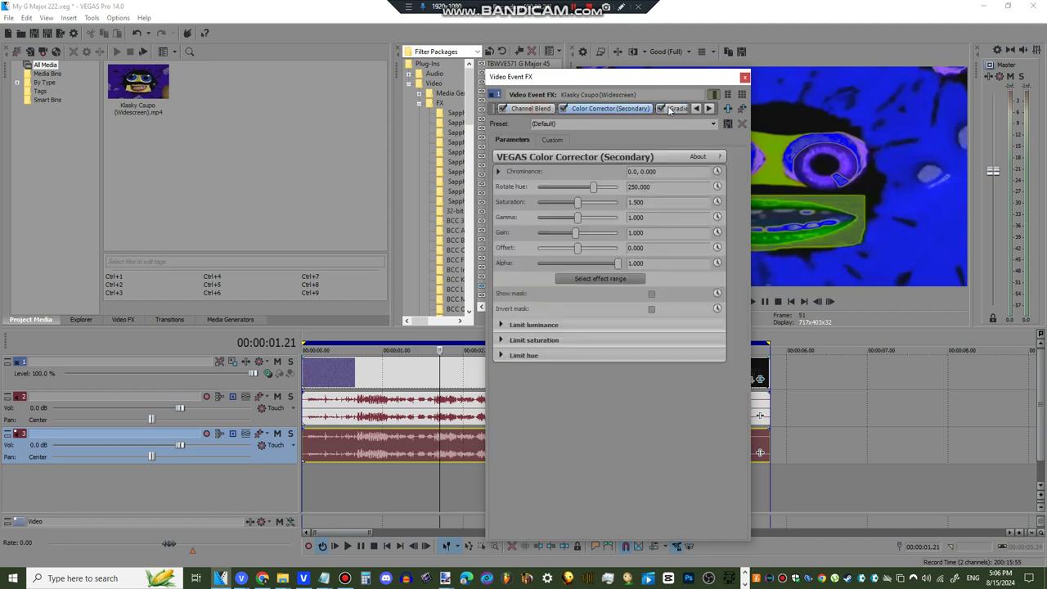
pyautogui.click(539, 108)
pyautogui.click(696, 108)
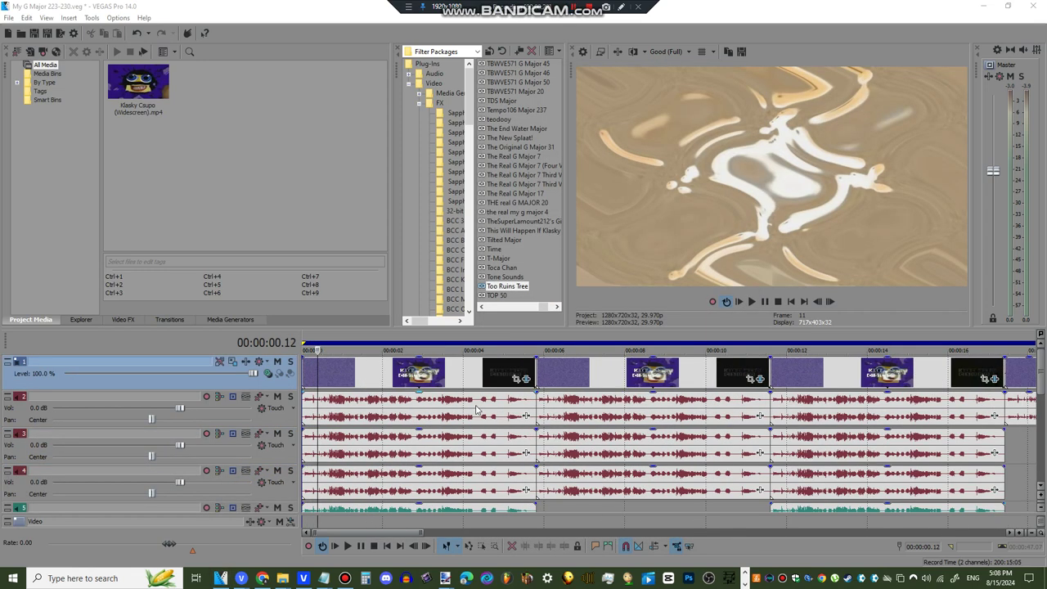
# Check the time stretch and pitch shift properties of the first audio clip on tracks 2, 3 and 4
pyautogui.rightClick(482, 407)
pyautogui.click(490, 397)
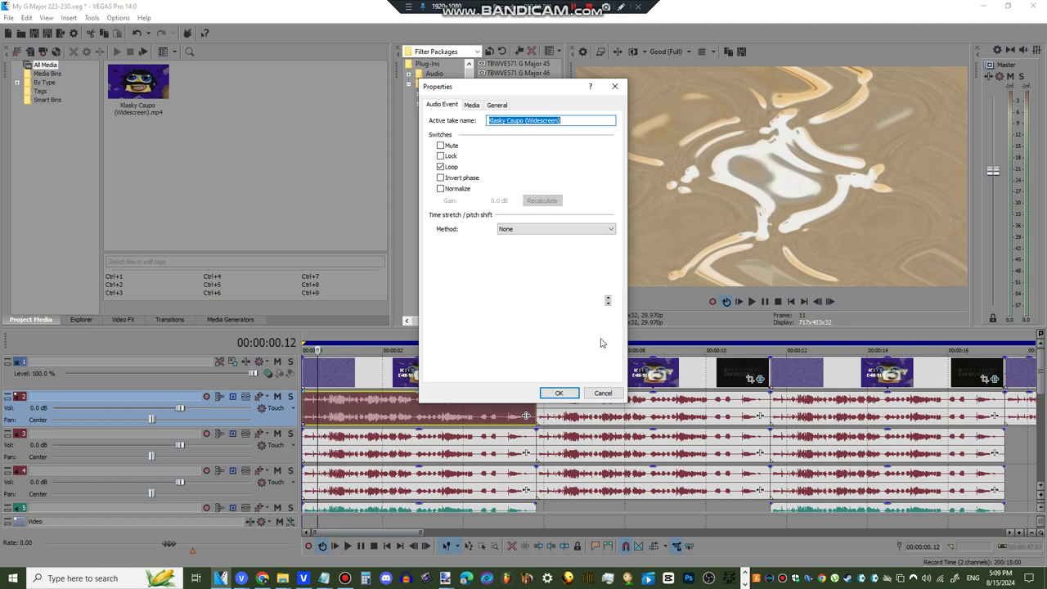
pyautogui.click(560, 394)
pyautogui.rightClick(453, 444)
pyautogui.click(505, 439)
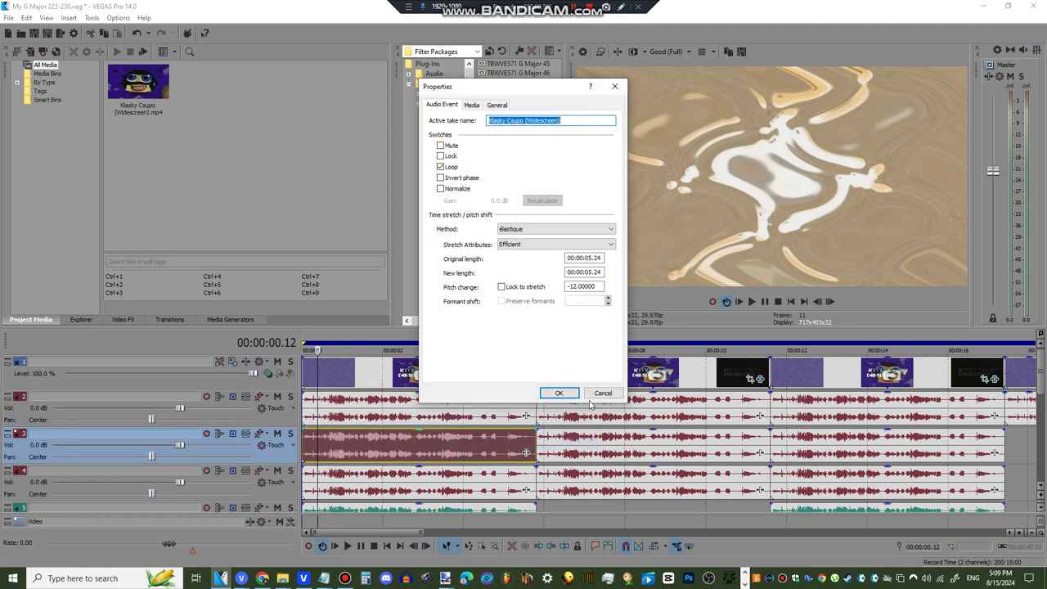
pyautogui.click(559, 393)
pyautogui.rightClick(470, 483)
pyautogui.click(499, 478)
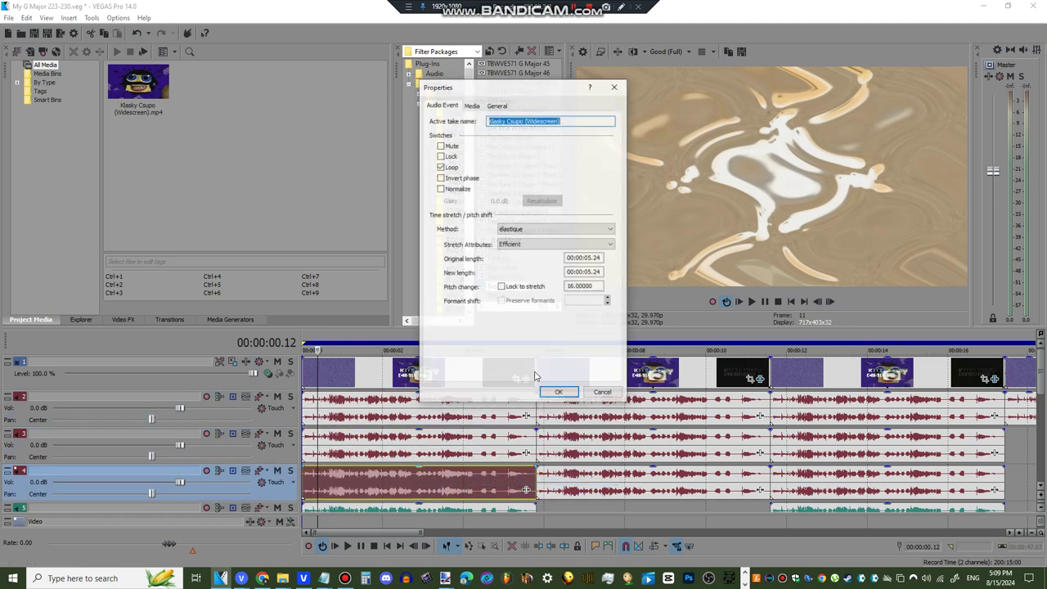
pyautogui.click(559, 391)
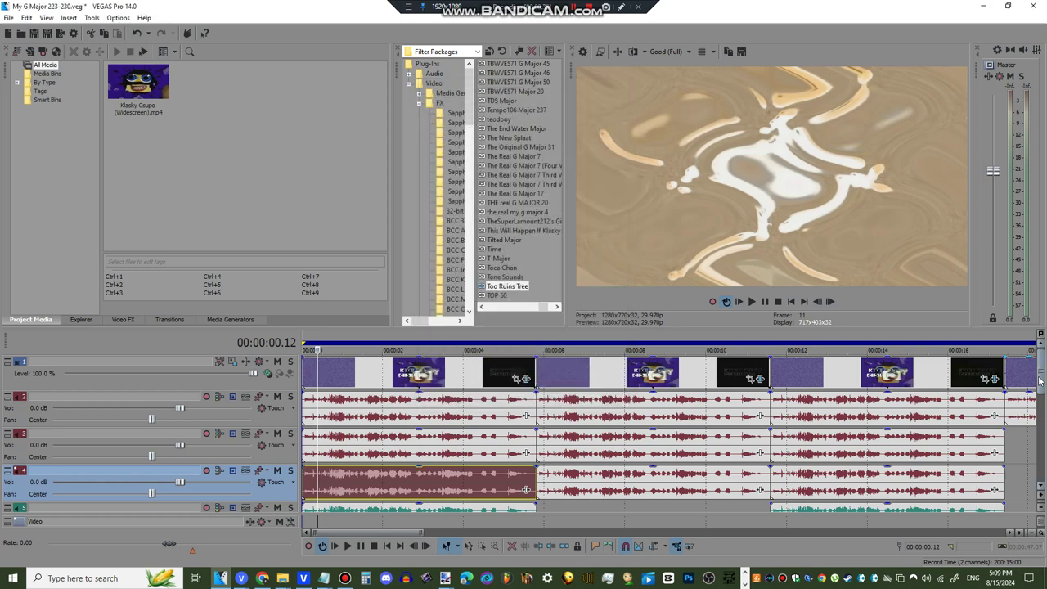
# Check the time stretch and pitch shift properties of the first audio clip on tracks 5, 6 and 7
pyautogui.click(1040, 378)
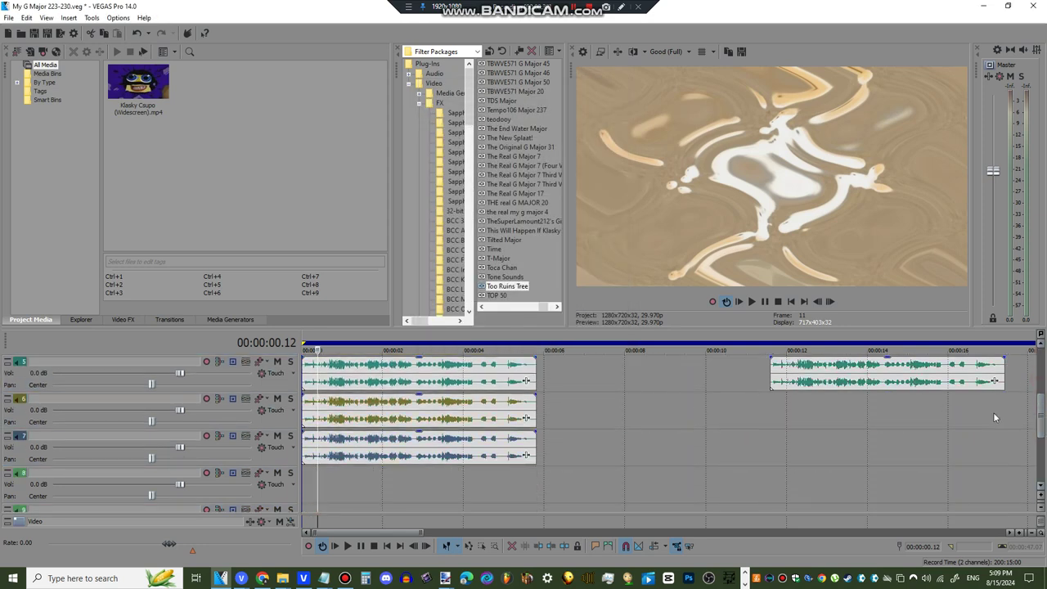
pyautogui.scroll(2, 1036, 421)
pyautogui.click(504, 449)
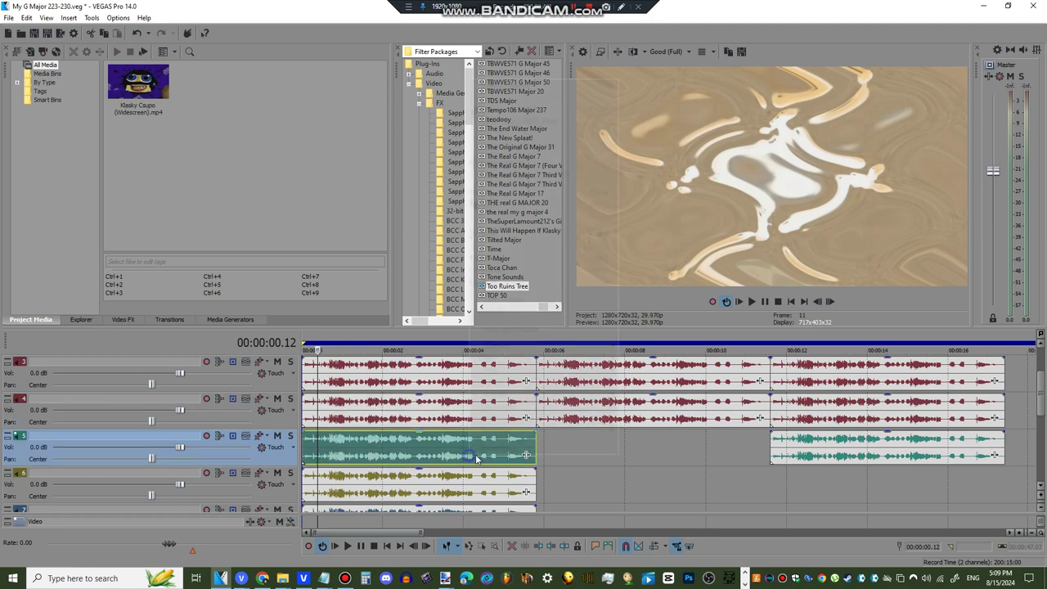
pyautogui.click(504, 450)
pyautogui.click(558, 393)
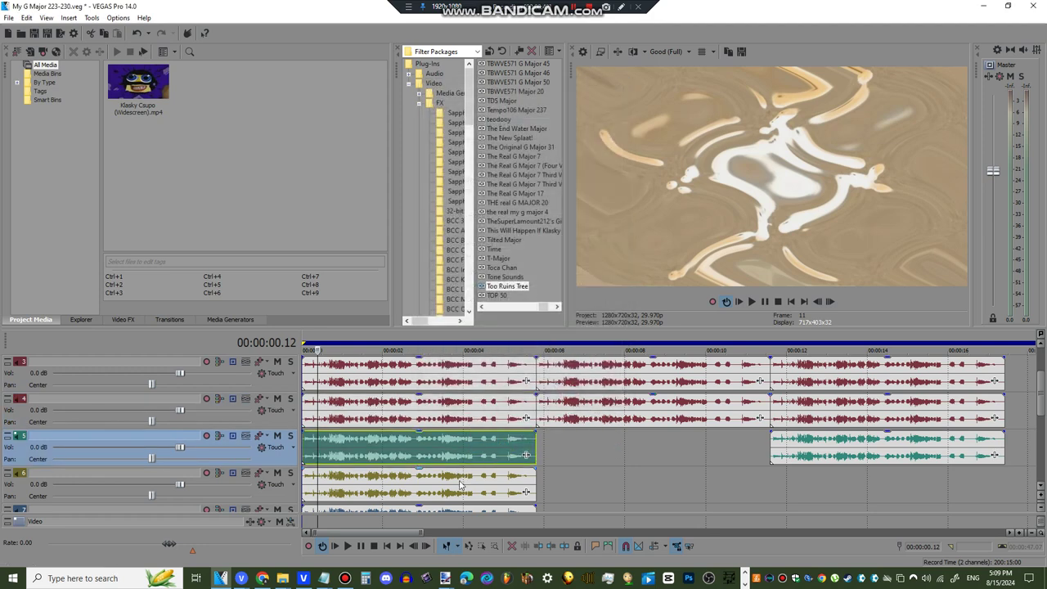
pyautogui.rightClick(463, 488)
pyautogui.click(499, 472)
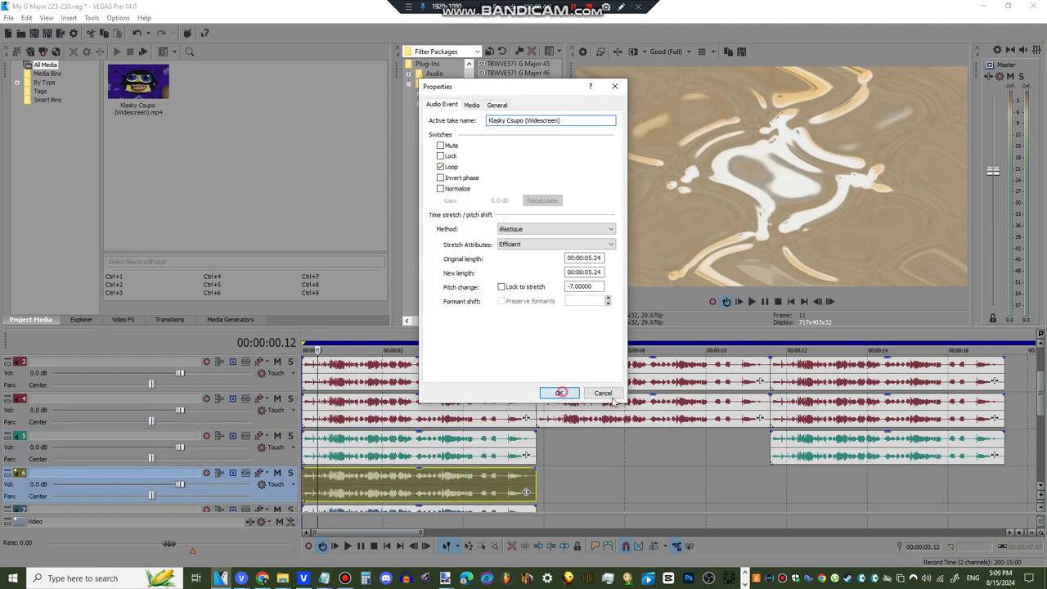
pyautogui.click(558, 394)
pyautogui.scroll(-1, 1041, 413)
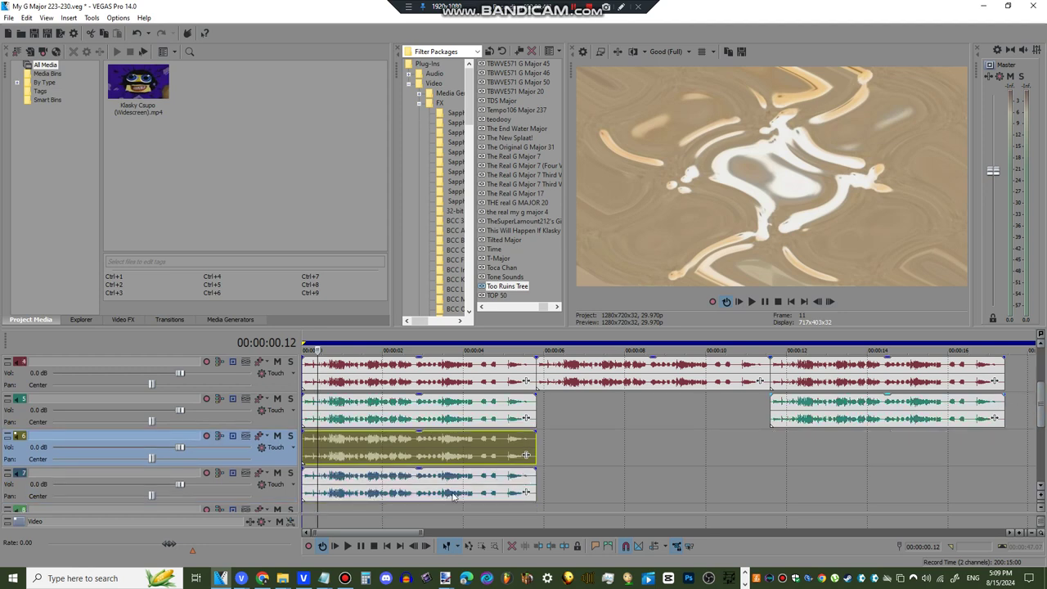
pyautogui.rightClick(470, 488)
pyautogui.click(483, 474)
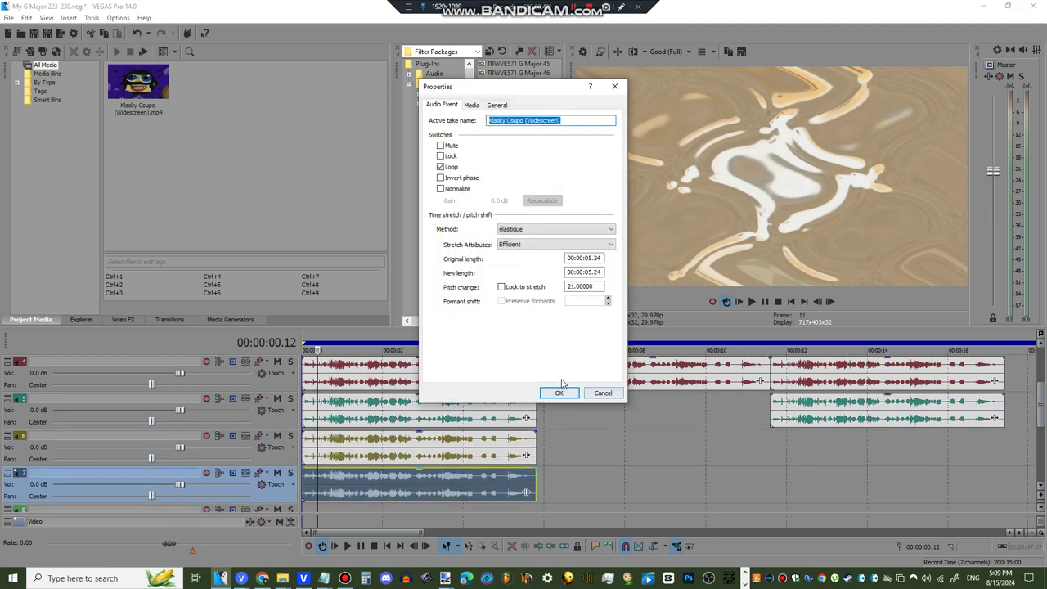
pyautogui.click(558, 393)
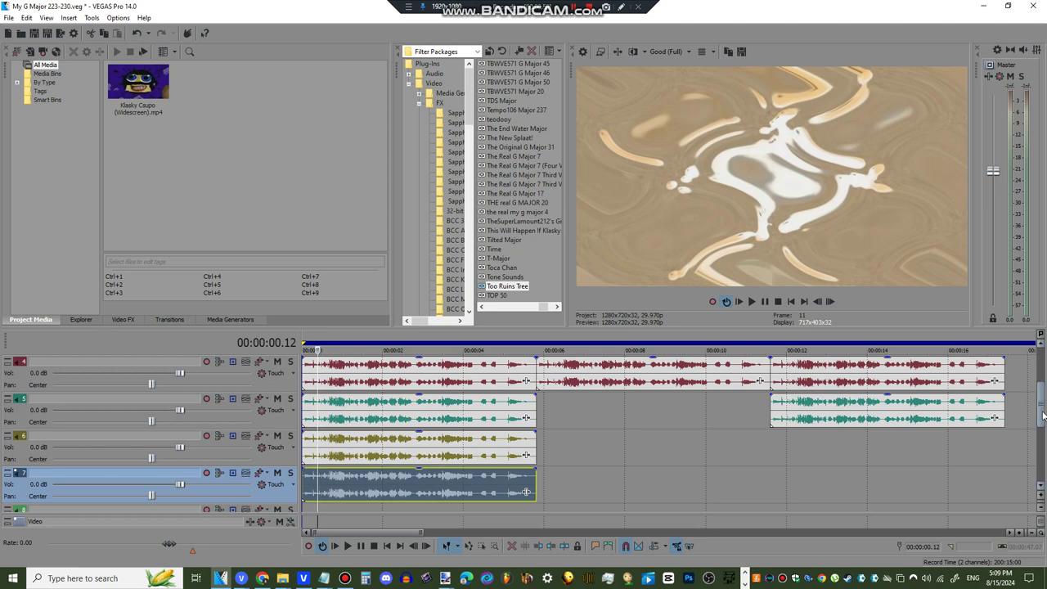
# Examine the Invert, HSL Adjust and two Wave effects on the first video clip, and close its effect settings
pyautogui.scroll(3, 1041, 413)
pyautogui.click(527, 380)
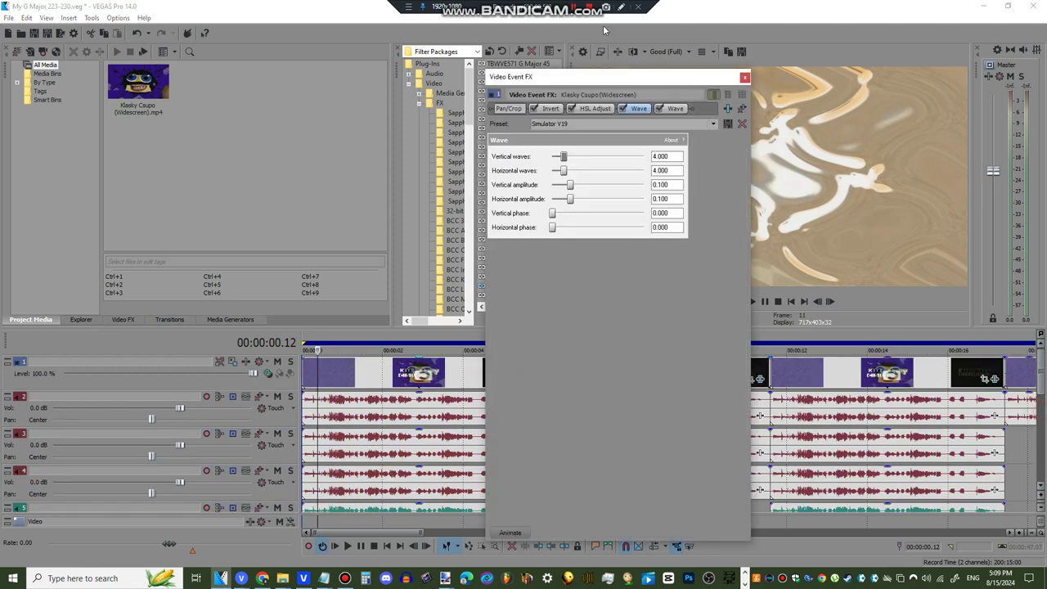
pyautogui.click(546, 111)
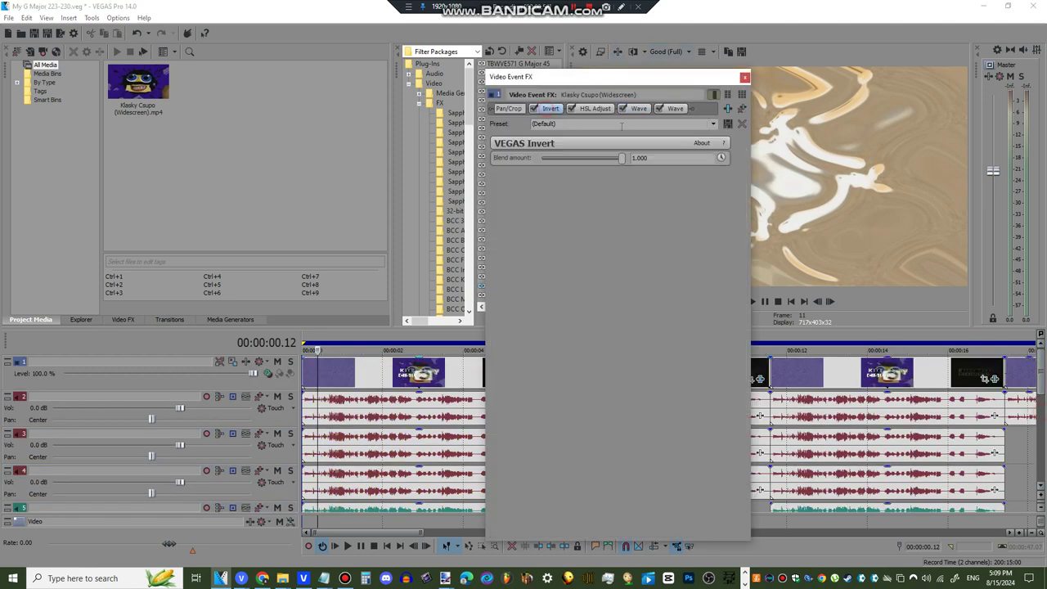
pyautogui.click(609, 109)
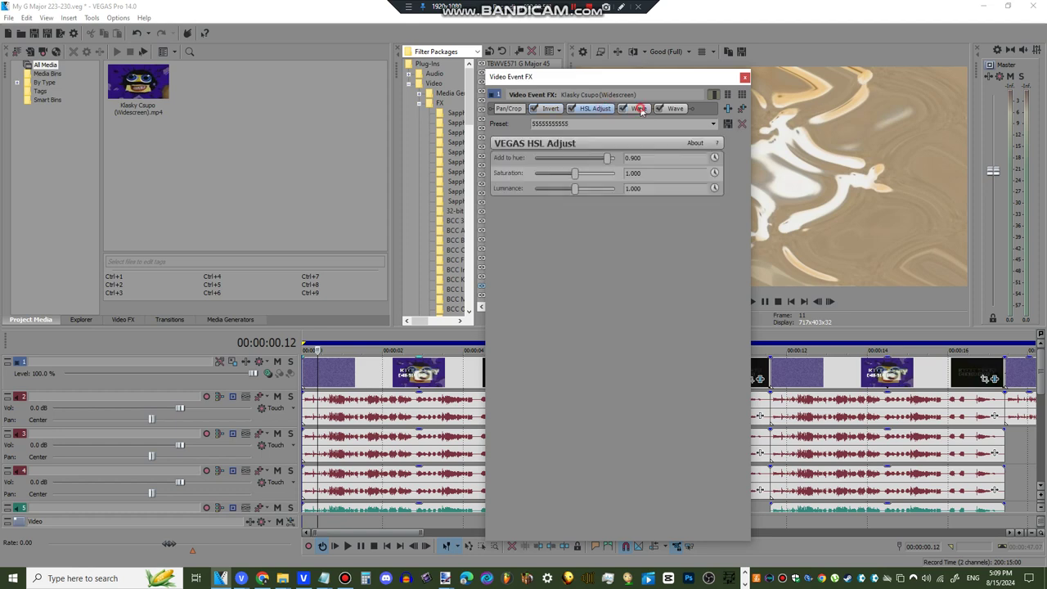
pyautogui.click(638, 109)
pyautogui.click(676, 108)
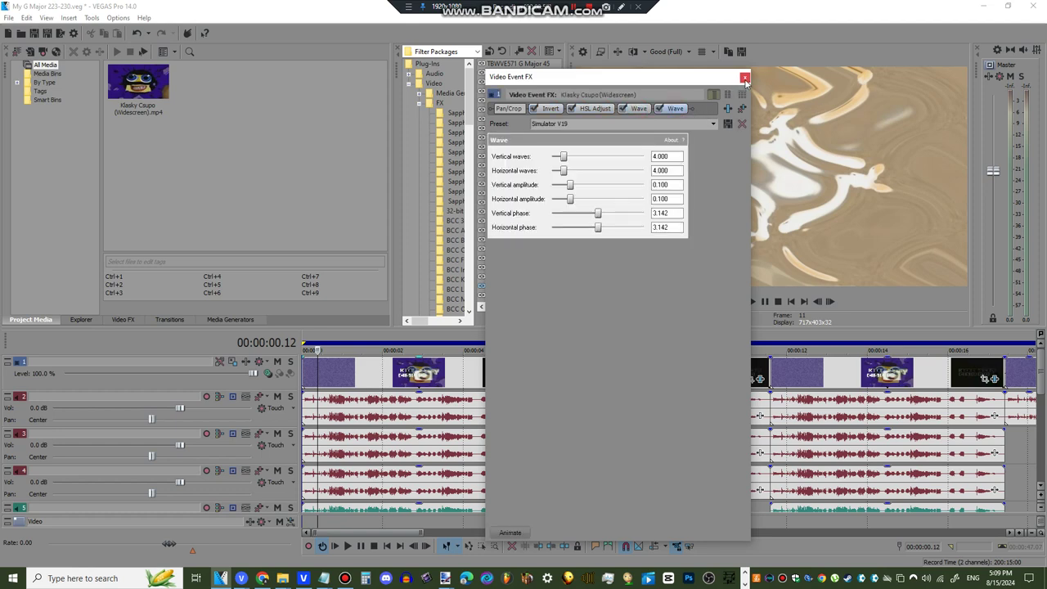
pyautogui.click(744, 78)
# Preview the second video clip and examine its HSL Adjust, Invert and Wave effect settings
pyautogui.click(624, 342)
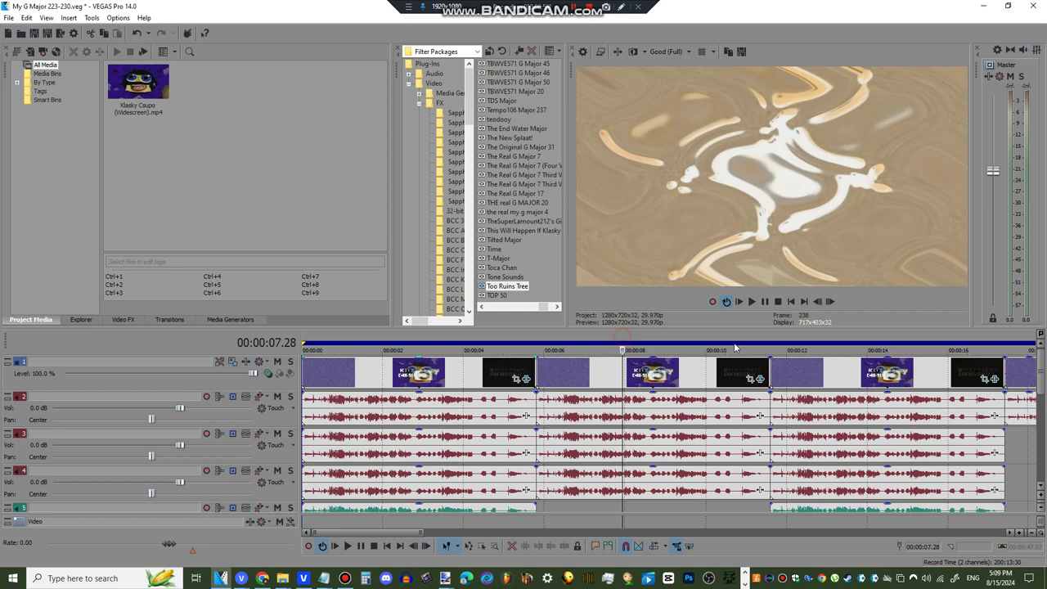
pyautogui.click(759, 379)
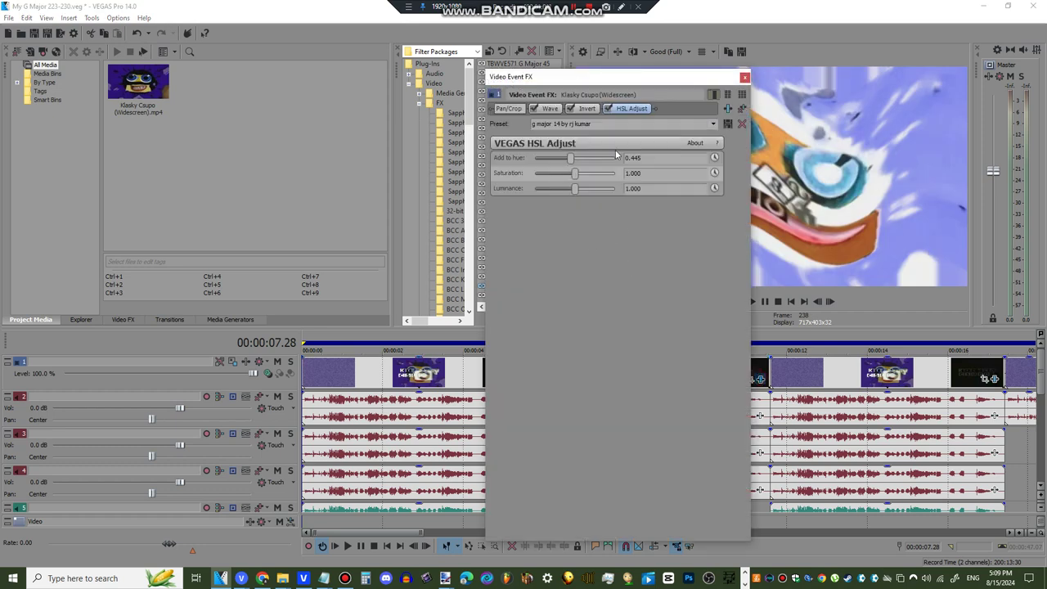
pyautogui.click(588, 110)
pyautogui.click(550, 108)
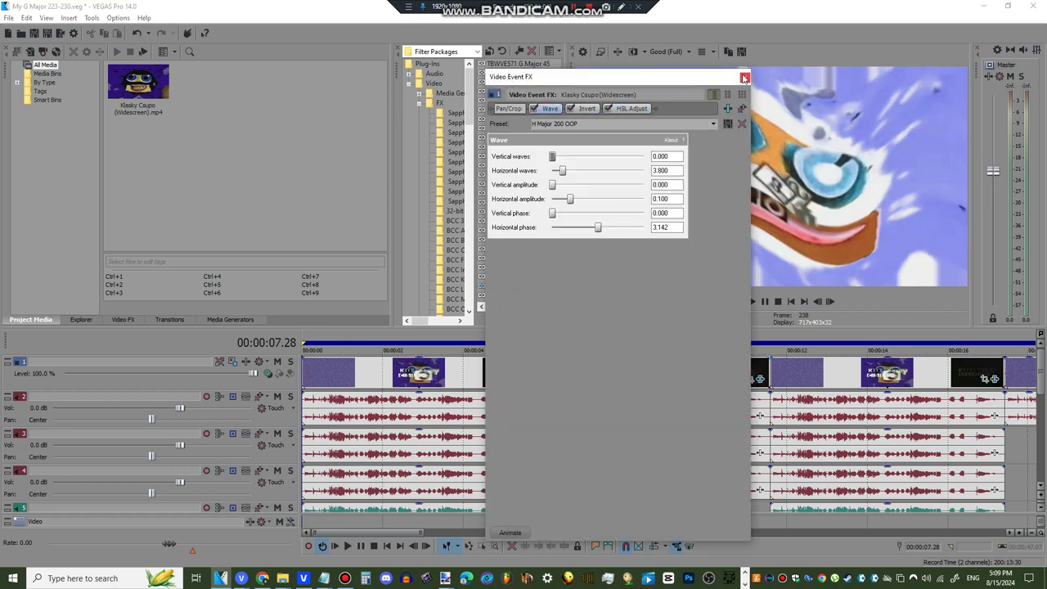
pyautogui.click(745, 77)
# Check the time stretch and pitch shift properties of the second audio clip on tracks 2, 3 and 4
pyautogui.click(675, 403)
pyautogui.rightClick(676, 403)
pyautogui.click(695, 393)
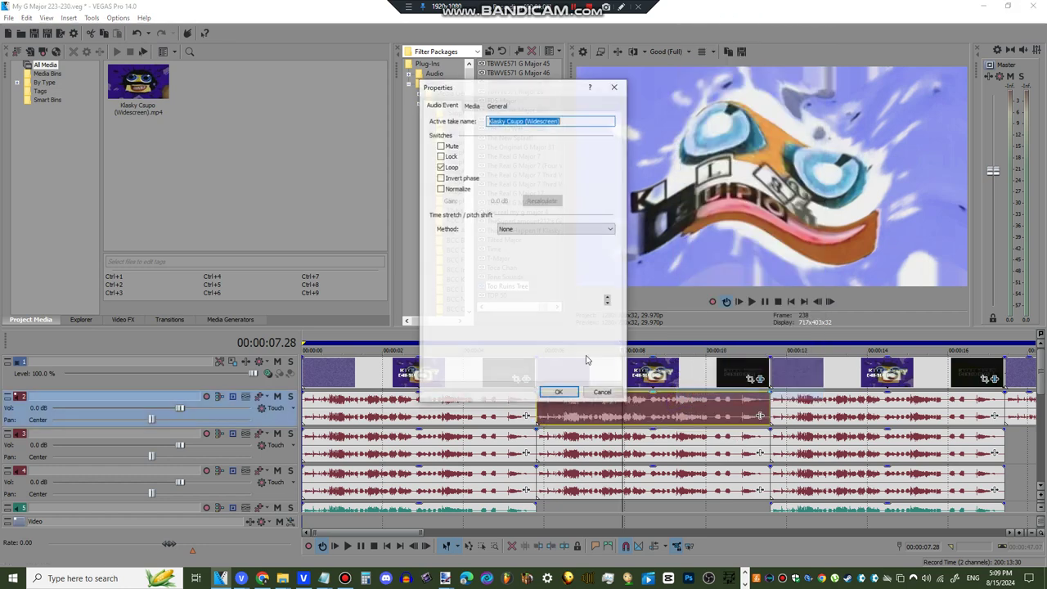
pyautogui.click(559, 393)
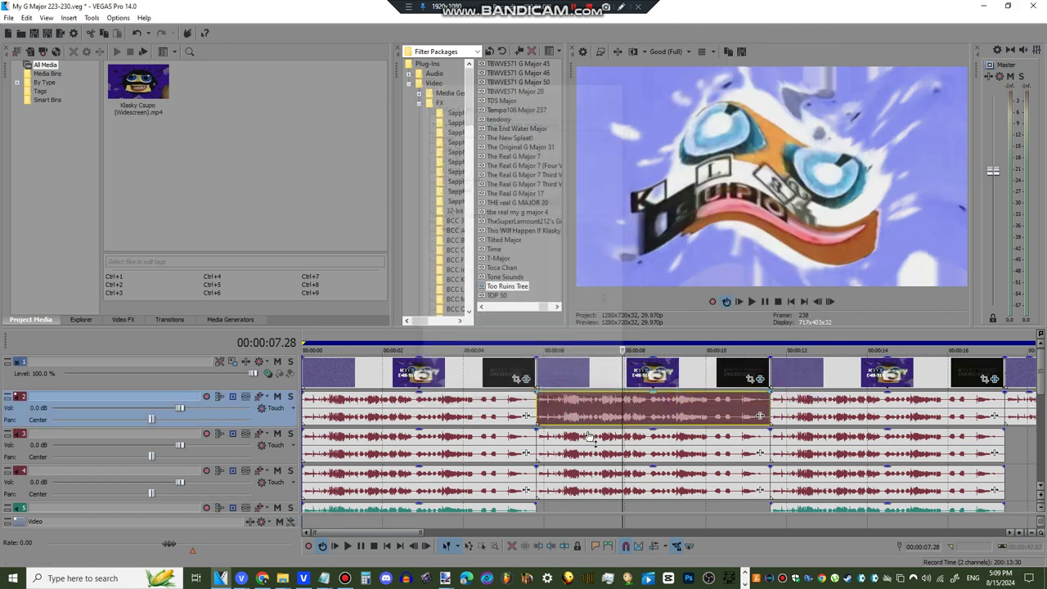
pyautogui.rightClick(619, 437)
pyautogui.click(638, 426)
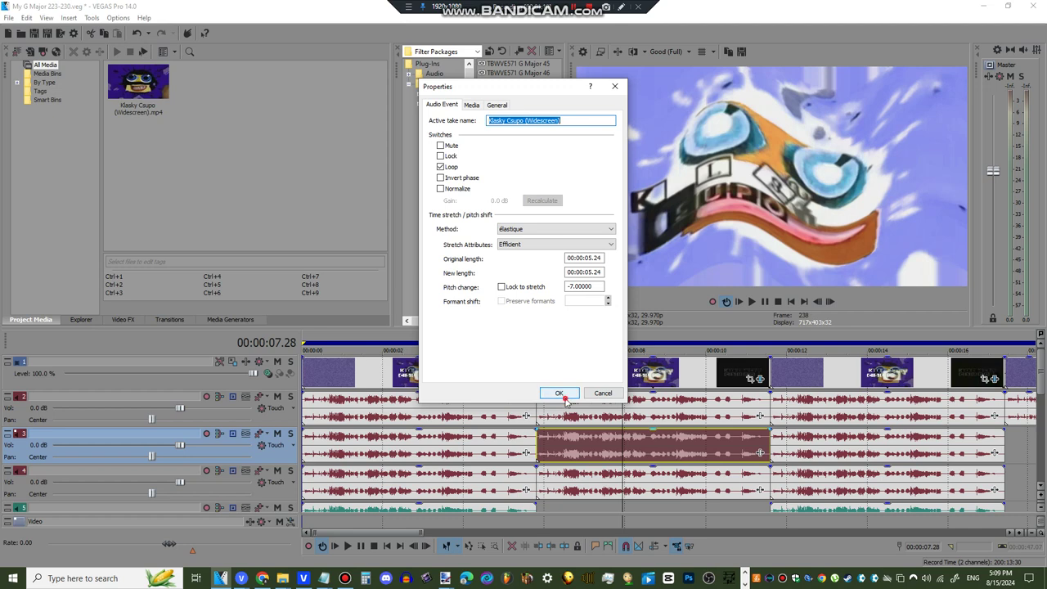
pyautogui.click(564, 398)
pyautogui.rightClick(623, 474)
pyautogui.click(641, 463)
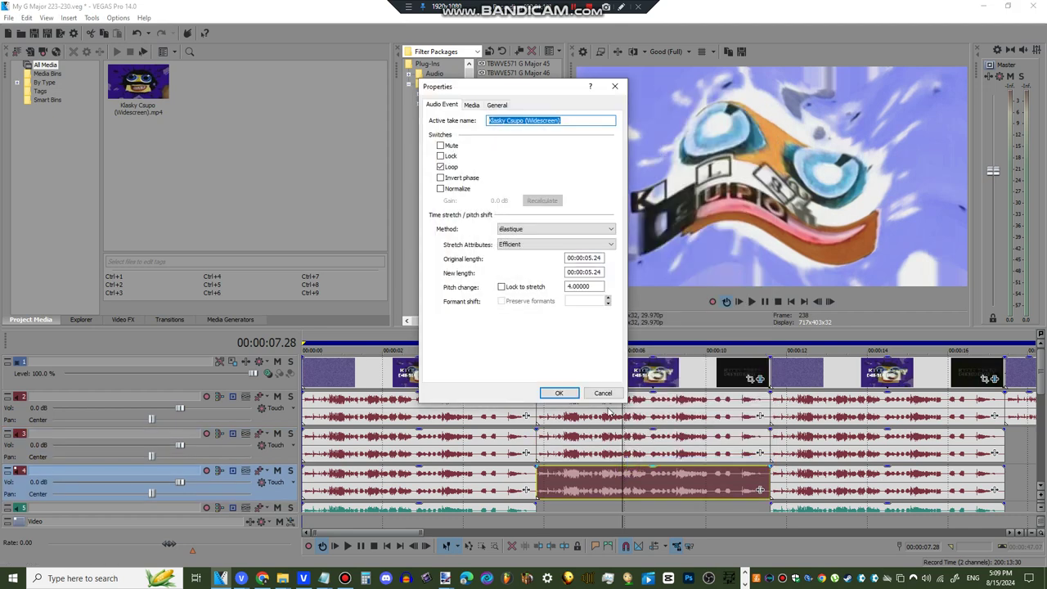
pyautogui.click(573, 394)
# Preview the third video clip and check the pitch shift properties of its audio on tracks 5 and 4
pyautogui.click(862, 342)
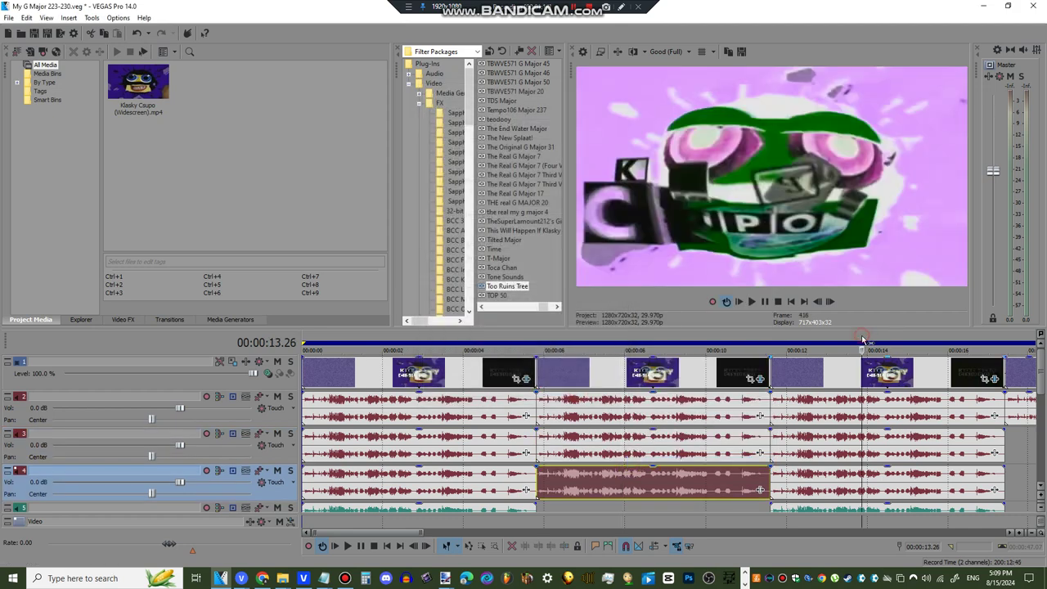
pyautogui.moveTo(1040, 380); pyautogui.dragTo(1040, 398)
pyautogui.scroll(3, 939, 483)
pyautogui.scroll(-2, 939, 482)
pyautogui.click(939, 479)
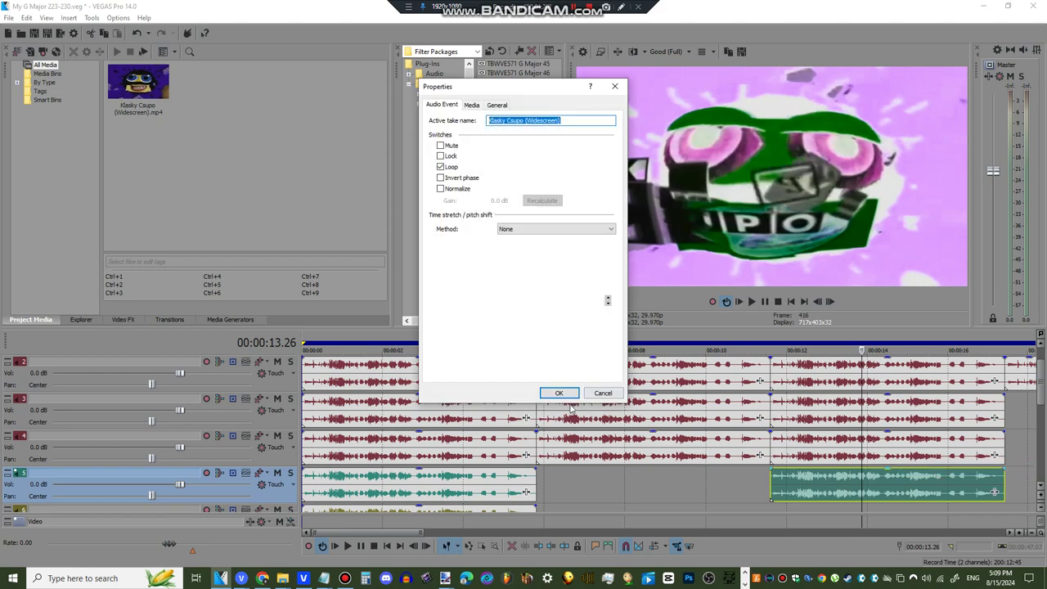
pyautogui.click(572, 393)
pyautogui.click(788, 447)
pyautogui.rightClick(787, 448)
pyautogui.click(818, 501)
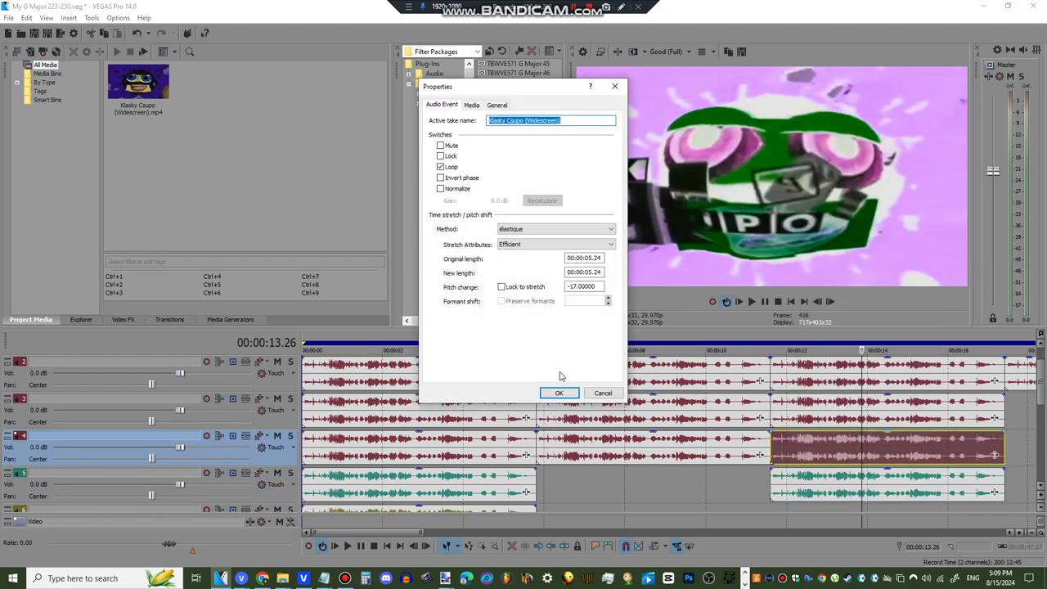
pyautogui.click(564, 394)
# Check the time stretch and pitch shift properties of the third audio clip on tracks 3 and 2
pyautogui.click(823, 422)
pyautogui.rightClick(824, 421)
pyautogui.click(840, 413)
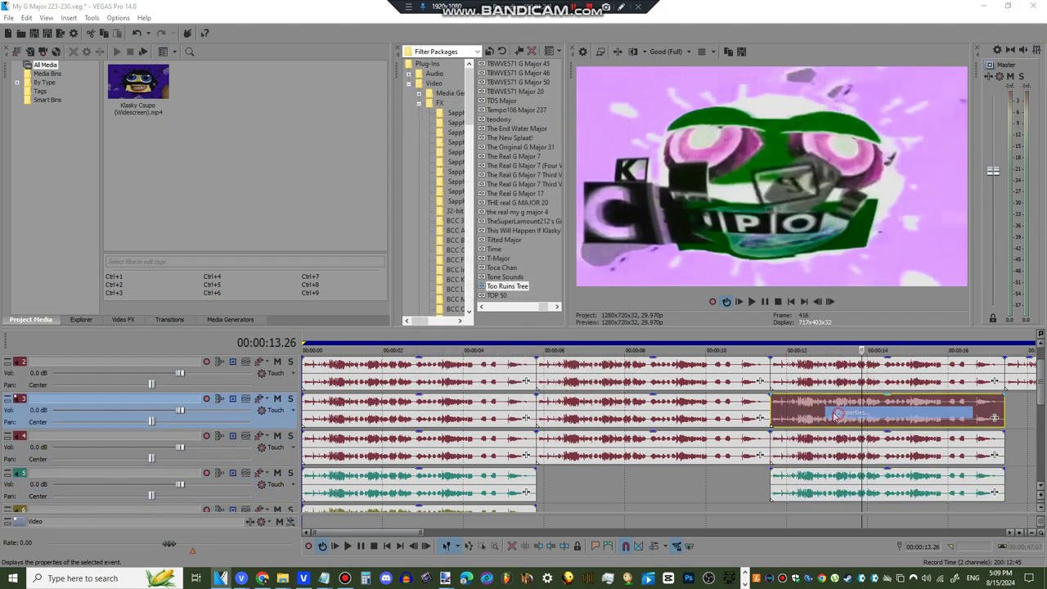
pyautogui.click(558, 393)
pyautogui.click(822, 375)
pyautogui.rightClick(822, 374)
pyautogui.click(842, 381)
pyautogui.click(562, 392)
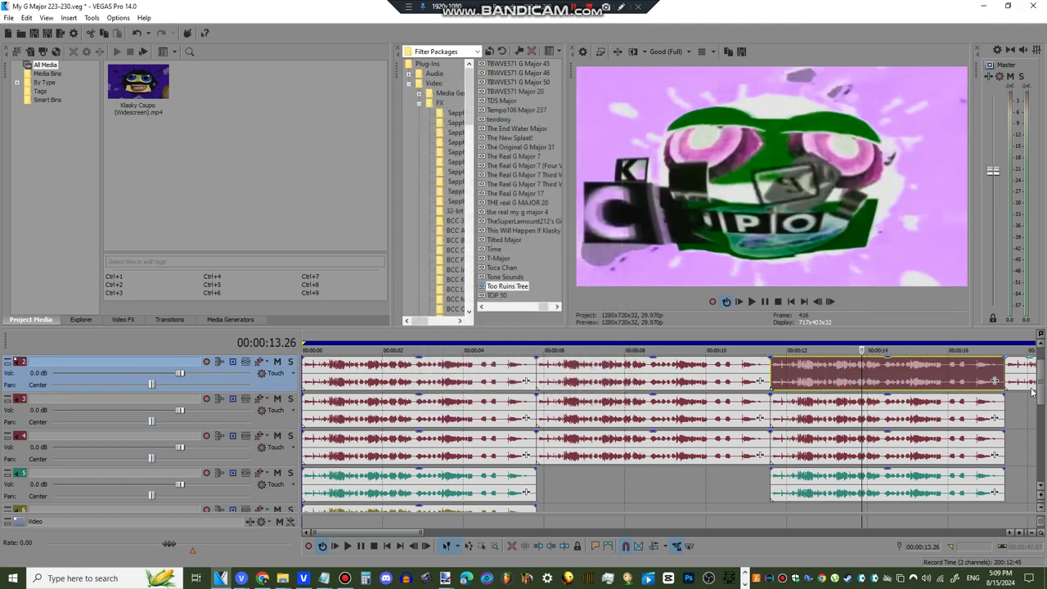
# Examine the HSL Adjust, Channel Blend, LAB Adjust and Pinch/Punch effect settings of the third video clip
pyautogui.moveTo(1041, 392); pyautogui.dragTo(1035, 368)
pyautogui.click(998, 376)
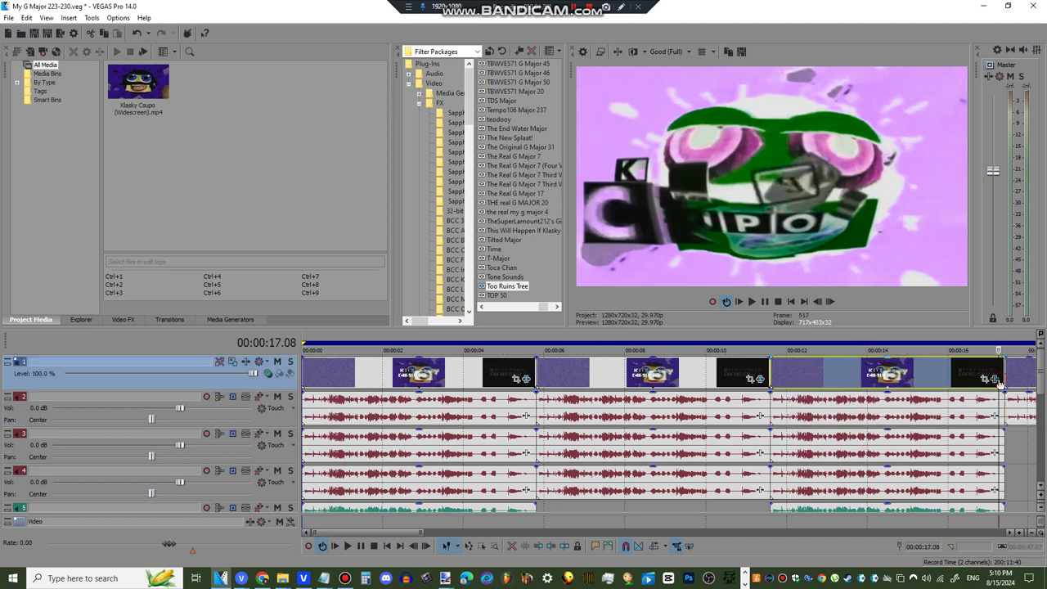
pyautogui.click(992, 379)
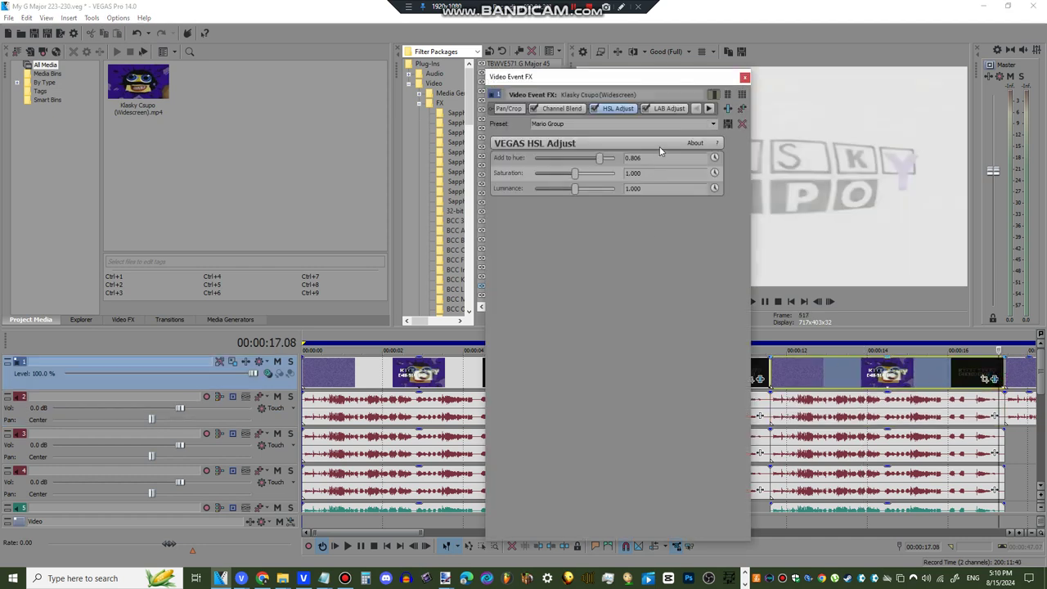
pyautogui.click(575, 111)
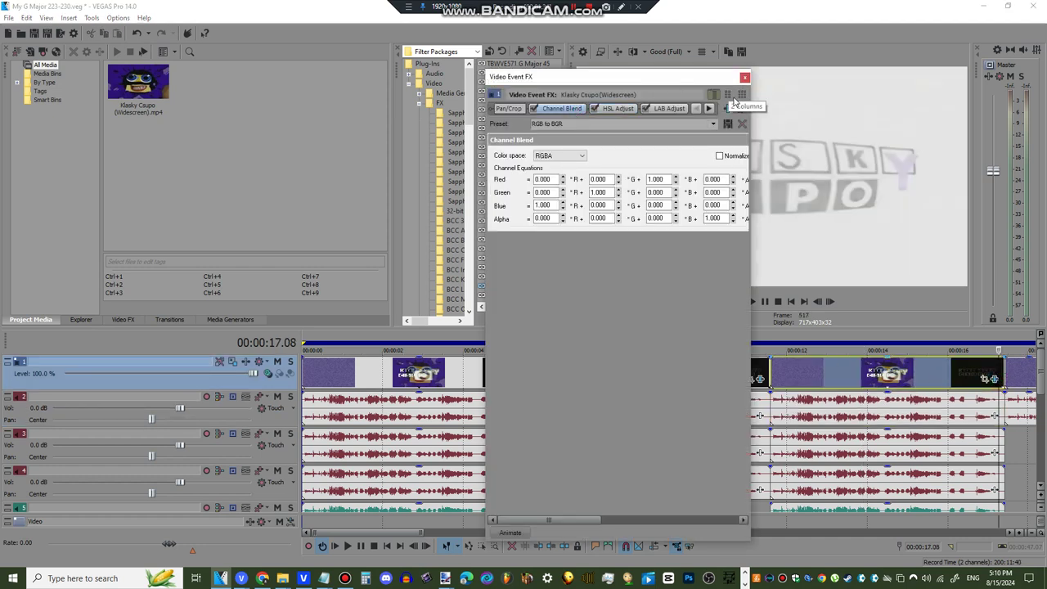
pyautogui.click(703, 110)
pyautogui.click(589, 110)
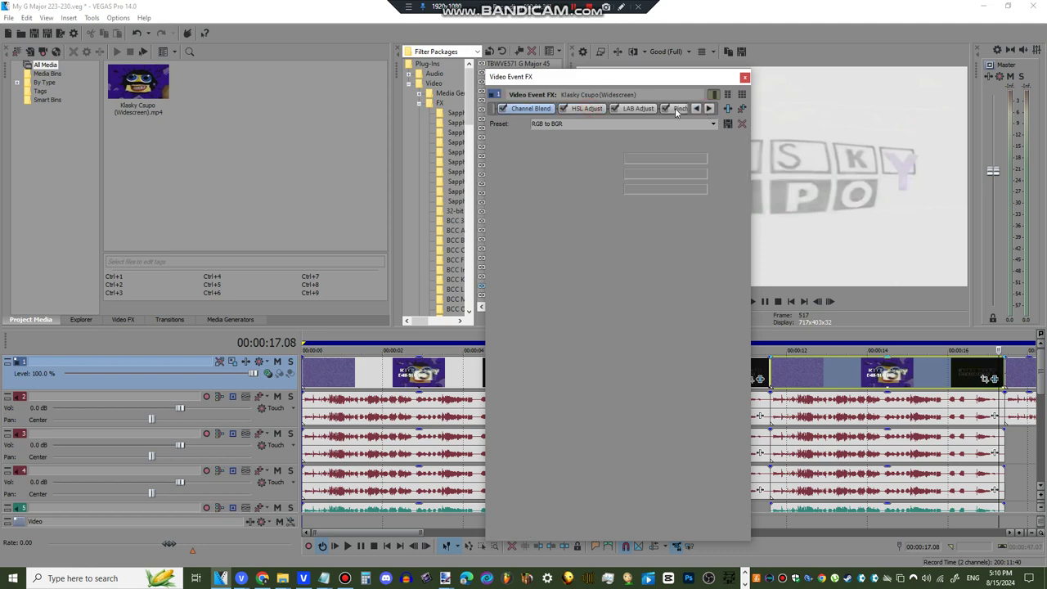
pyautogui.click(642, 110)
pyautogui.click(710, 109)
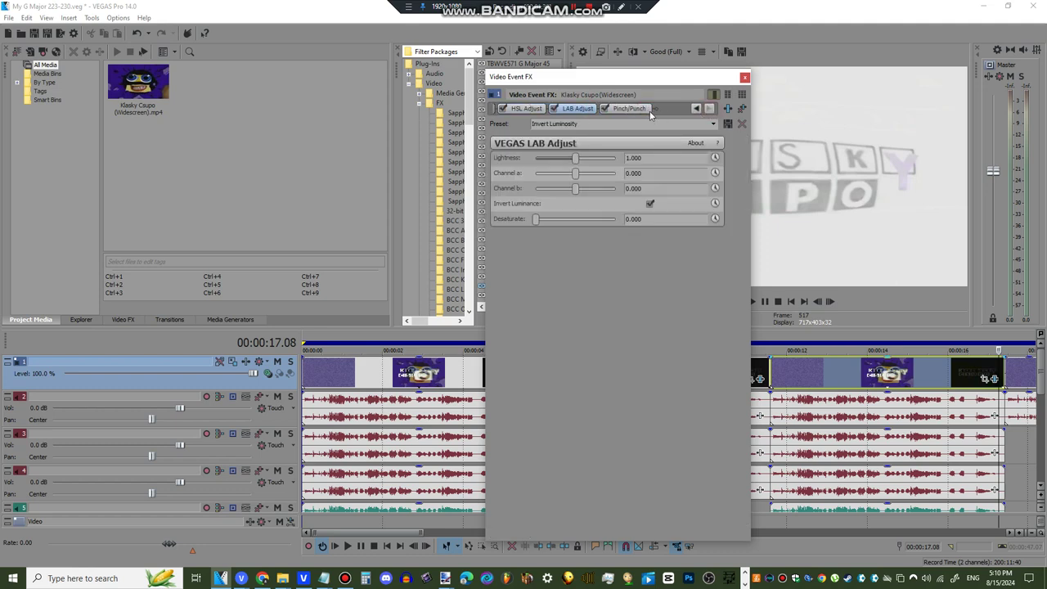
pyautogui.click(651, 108)
pyautogui.click(744, 77)
# Preview the fourth video clip and lock the pitch change of its track 2 audio to the time stretch
pyautogui.scroll(-2, 779, 336)
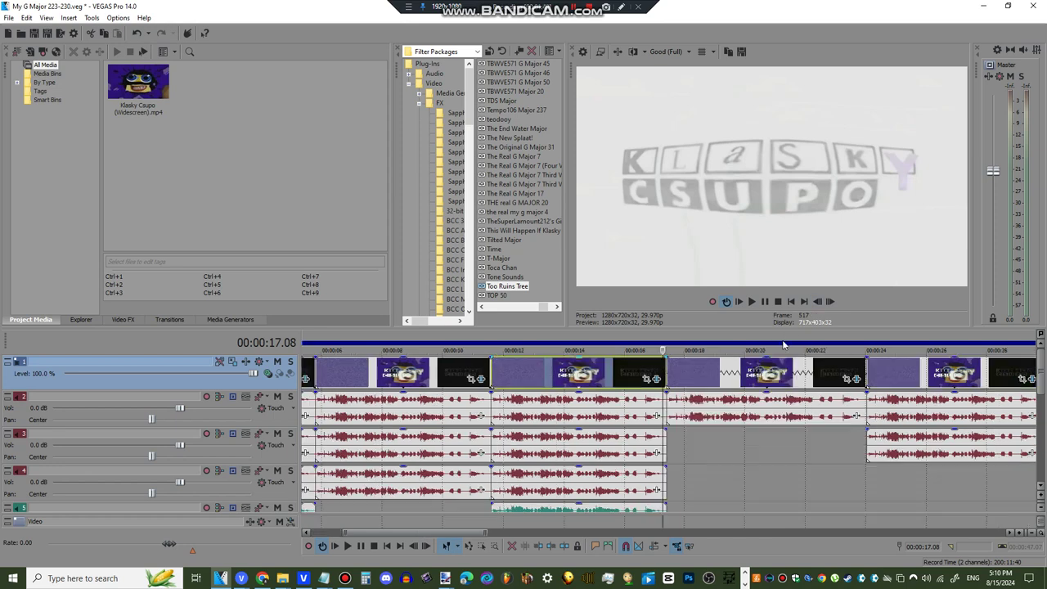
pyautogui.click(746, 348)
pyautogui.rightClick(790, 418)
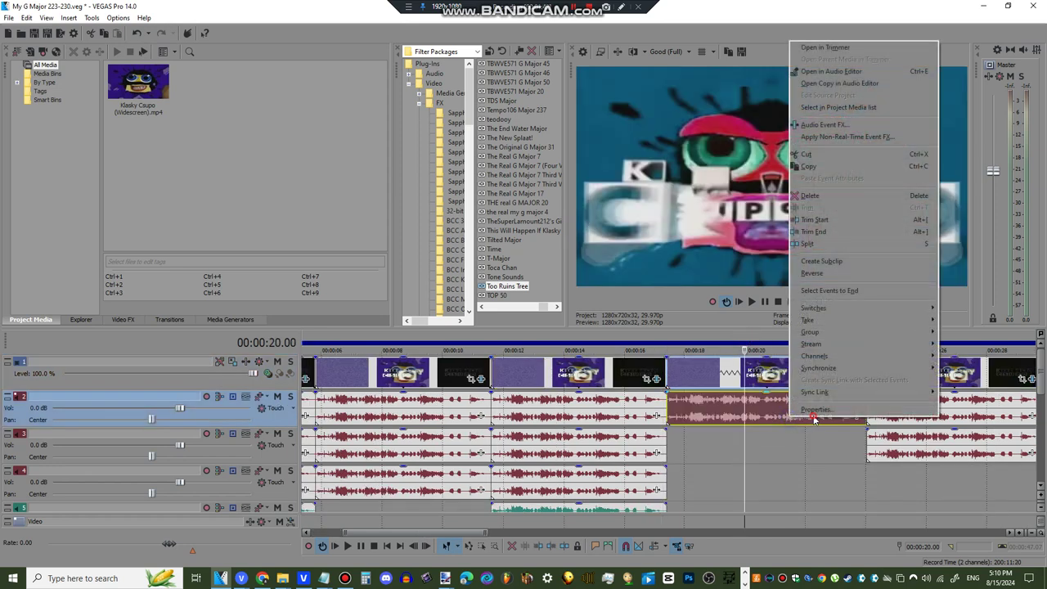
pyautogui.click(814, 414)
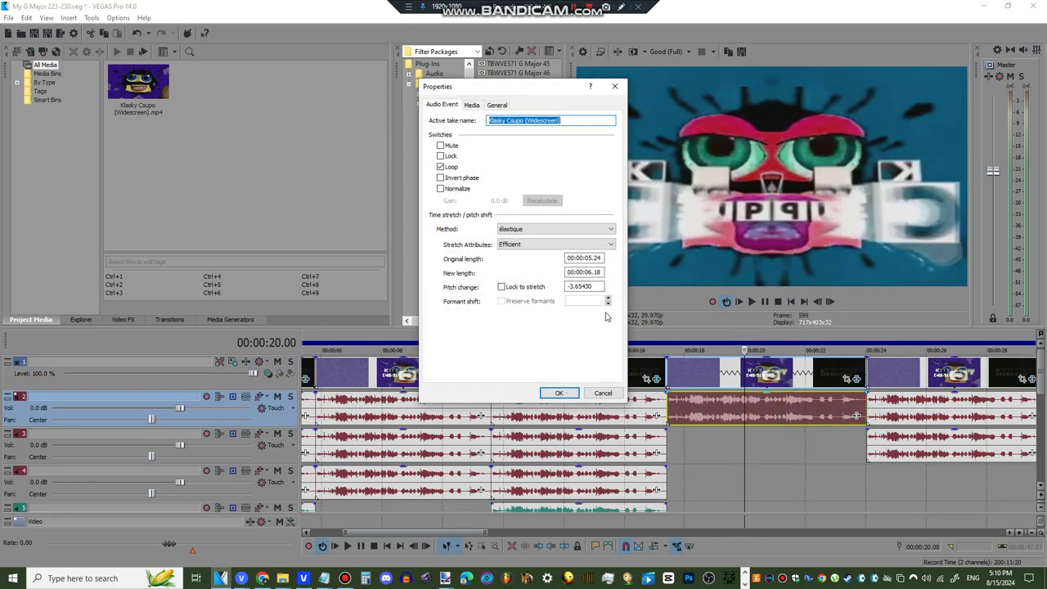
pyautogui.click(503, 287)
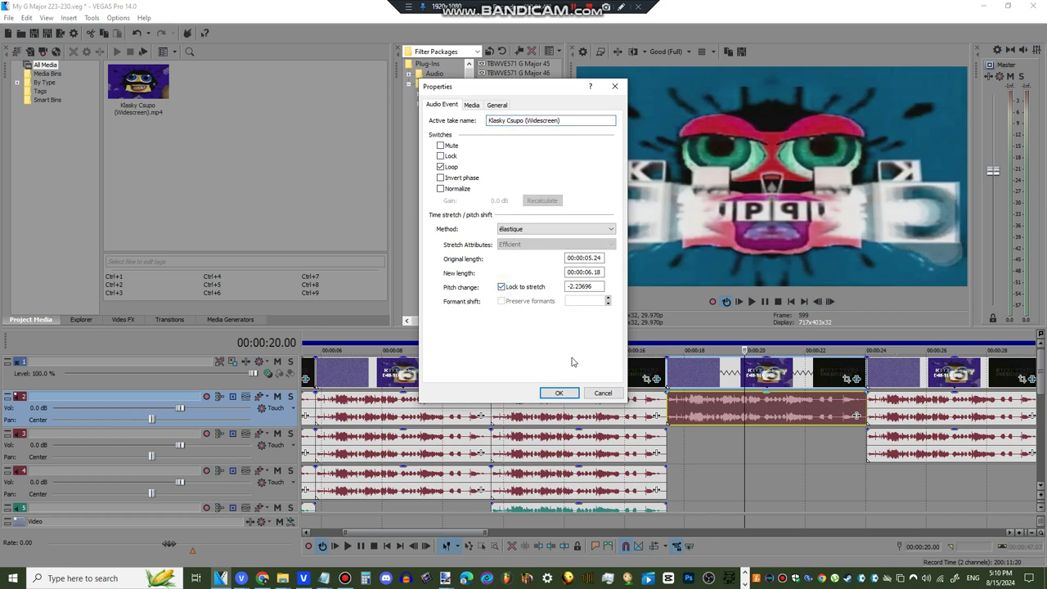
pyautogui.click(562, 393)
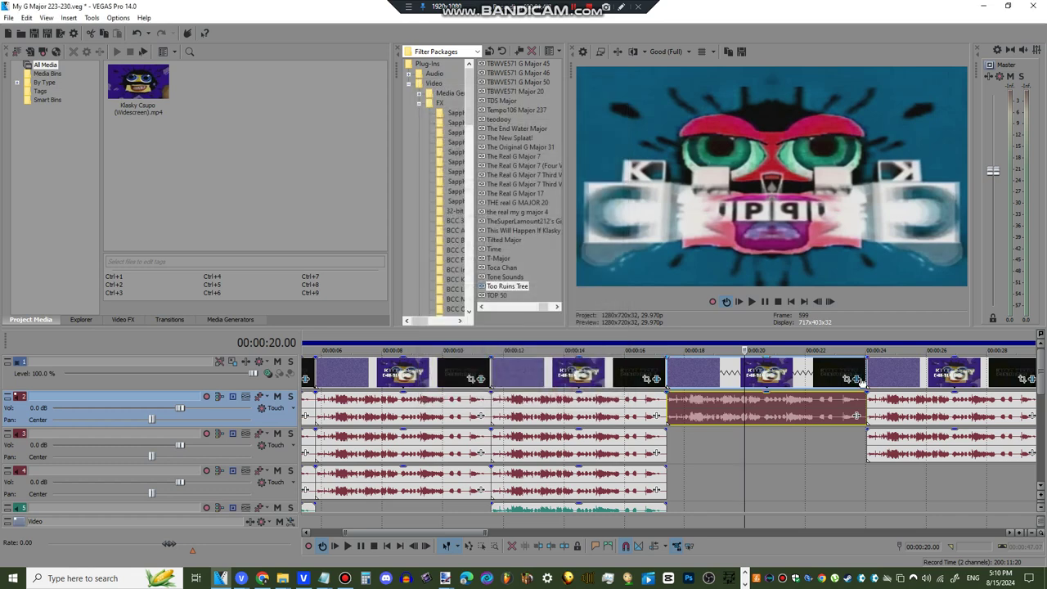
# Examine the HSL Adjust, Mirror and Pinch/Punch effect settings of the fourth video clip
pyautogui.click(853, 378)
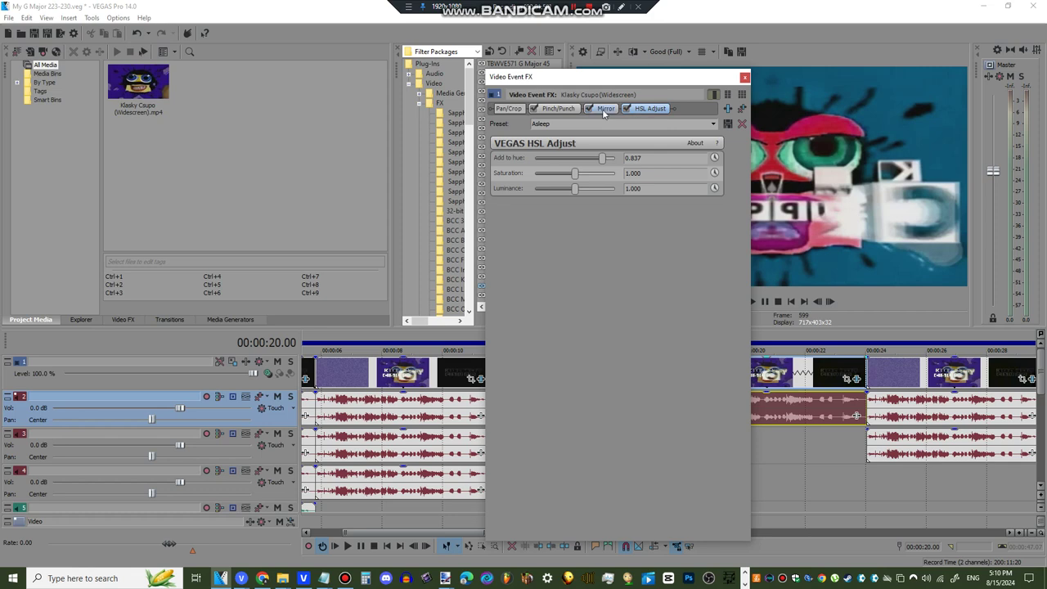
pyautogui.click(603, 110)
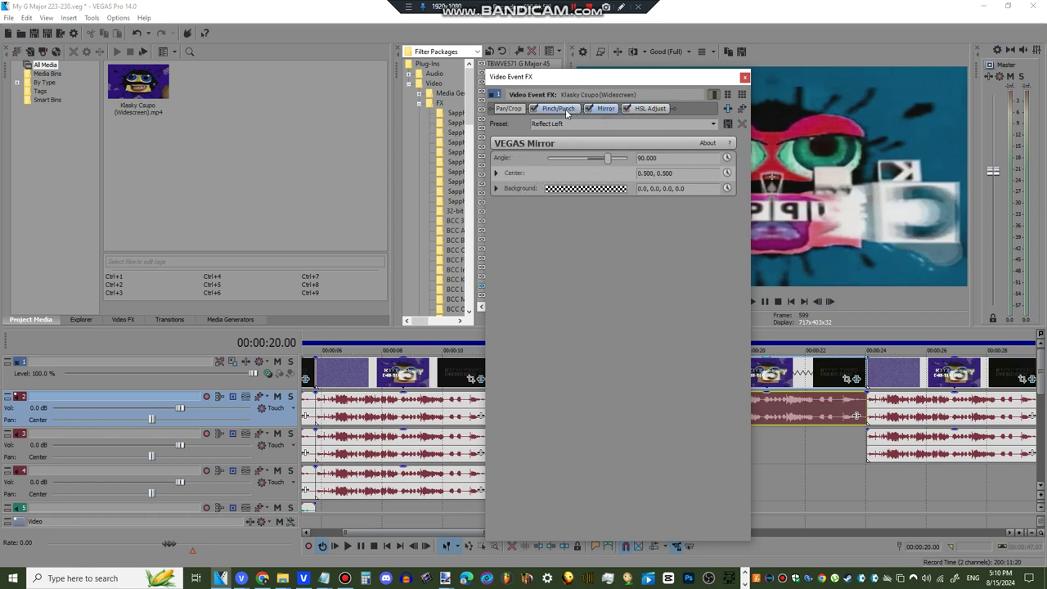
pyautogui.click(561, 109)
pyautogui.click(744, 77)
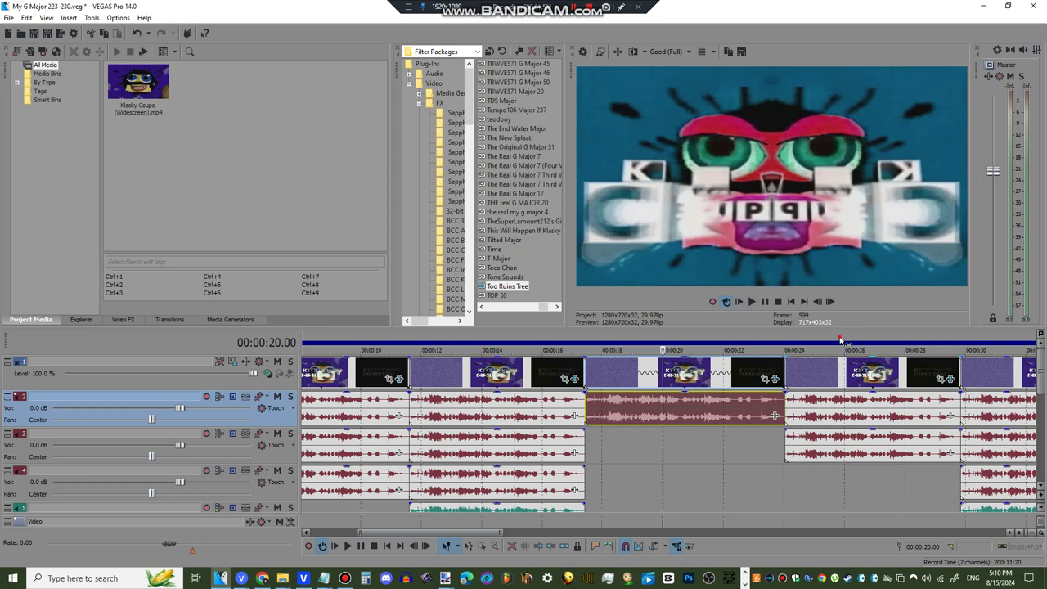
# Preview the fifth video clip and check the pitch shift properties of its audio on tracks 3 and 2
pyautogui.click(837, 350)
pyautogui.rightClick(841, 454)
pyautogui.click(860, 450)
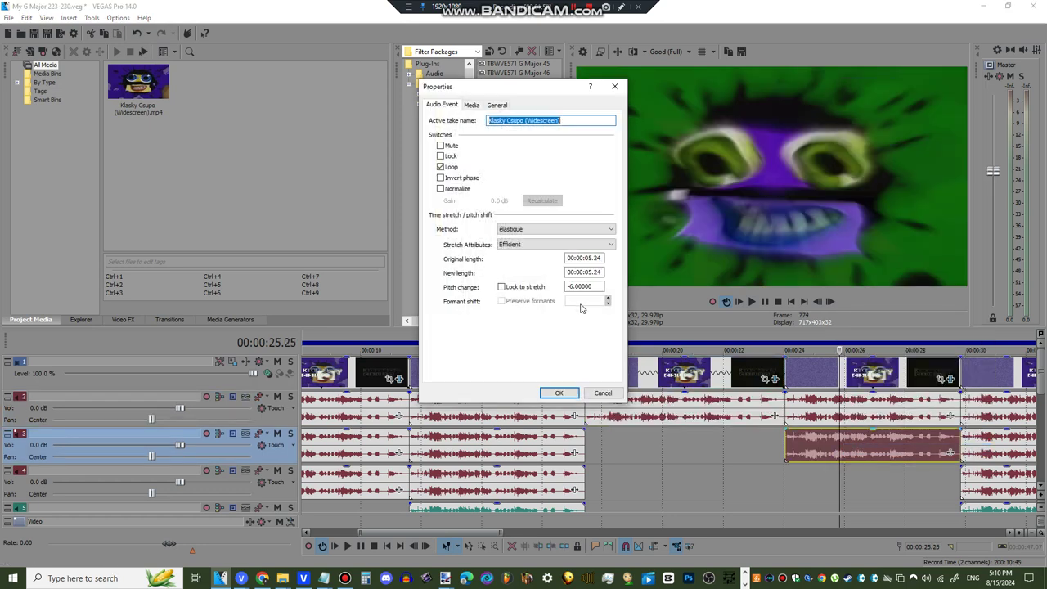
pyautogui.click(569, 394)
pyautogui.click(822, 408)
pyautogui.rightClick(831, 409)
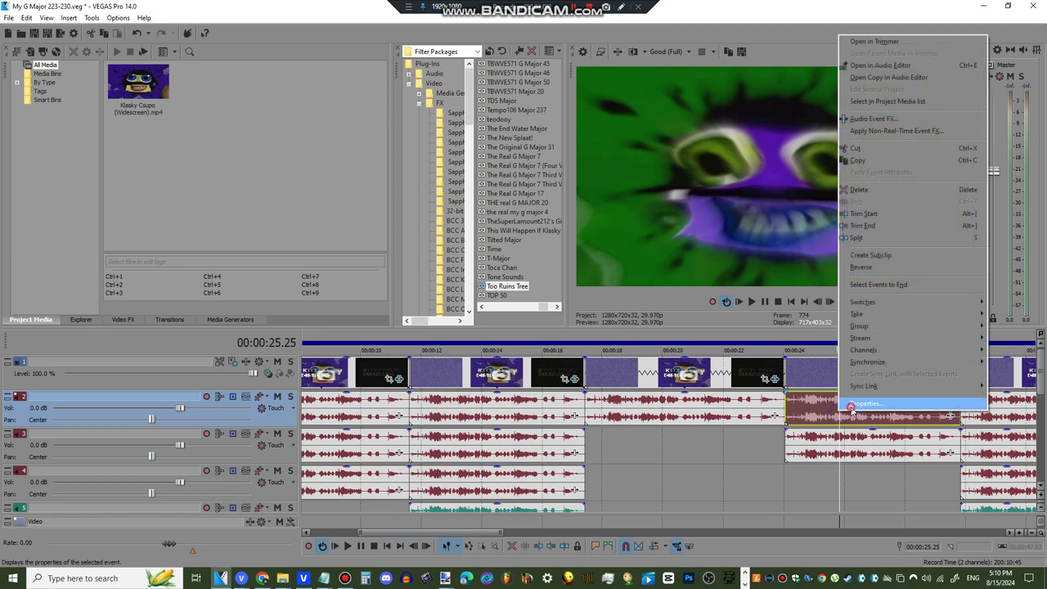
pyautogui.click(858, 408)
pyautogui.click(558, 393)
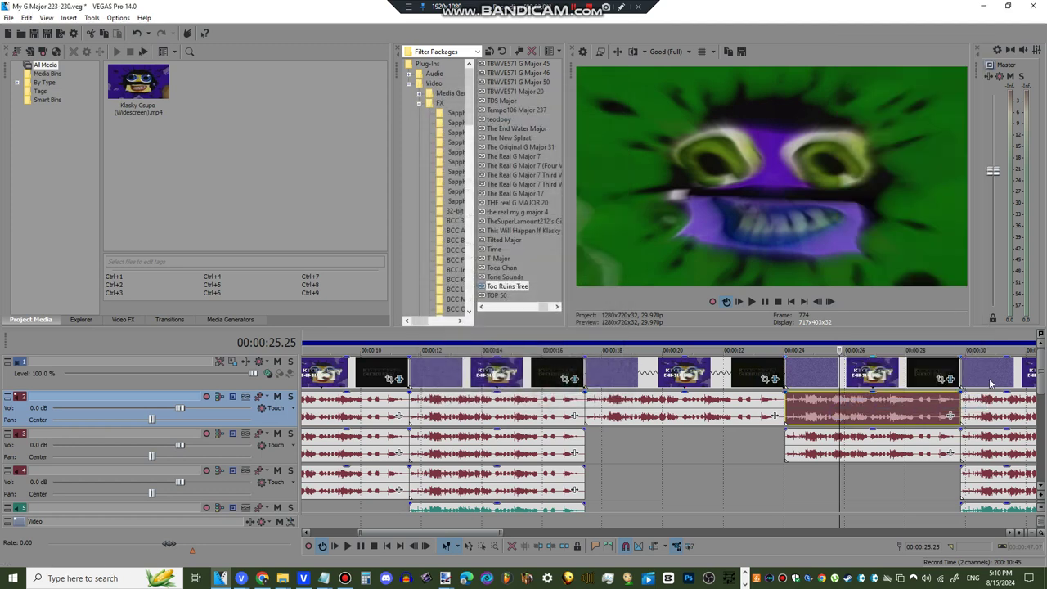
# Examine the fifth video clip's Radial Blur, Dunaj Flip, NewBlue ME Wiggle and HSL Adjust effect settings
pyautogui.click(948, 379)
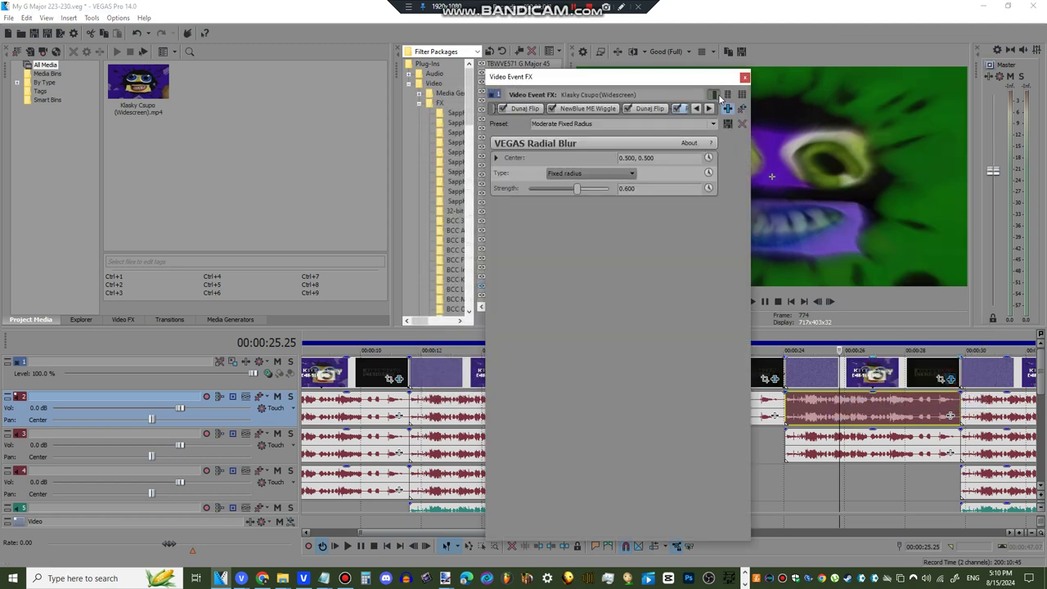
pyautogui.click(709, 110)
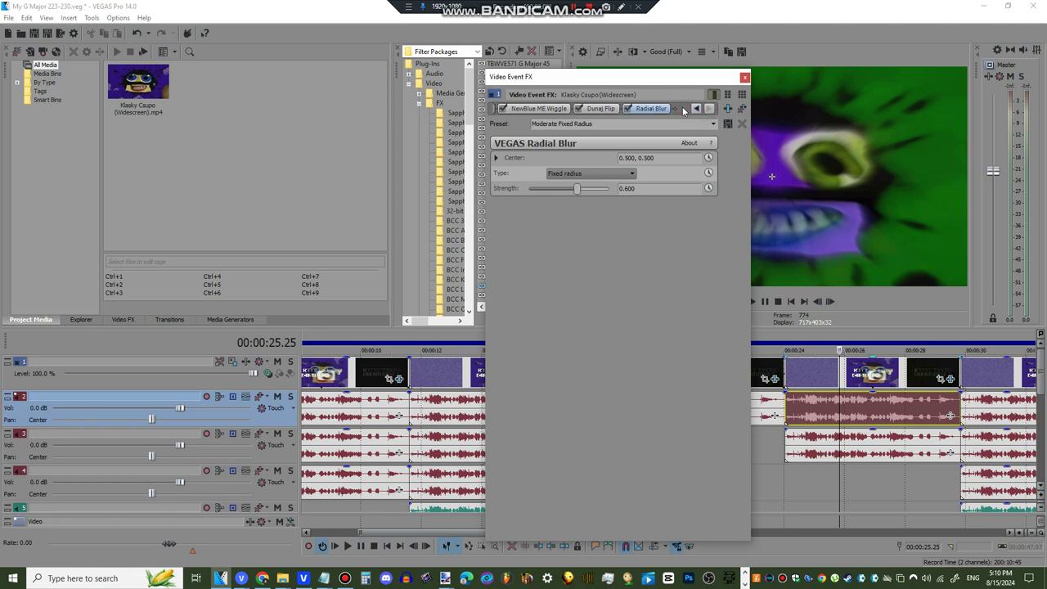
pyautogui.click(597, 111)
pyautogui.click(700, 109)
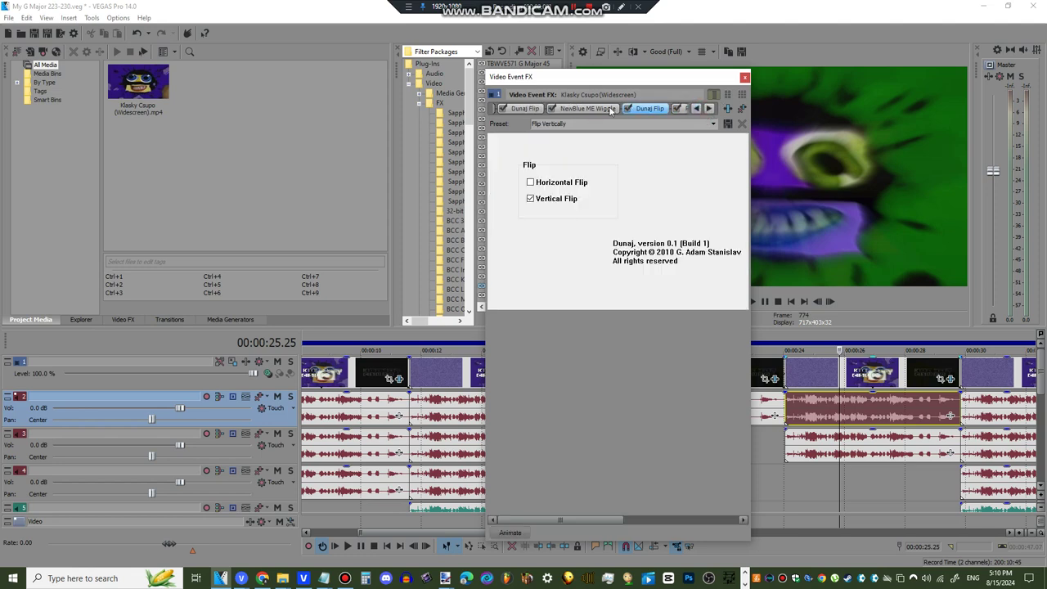
pyautogui.click(610, 113)
pyautogui.click(701, 110)
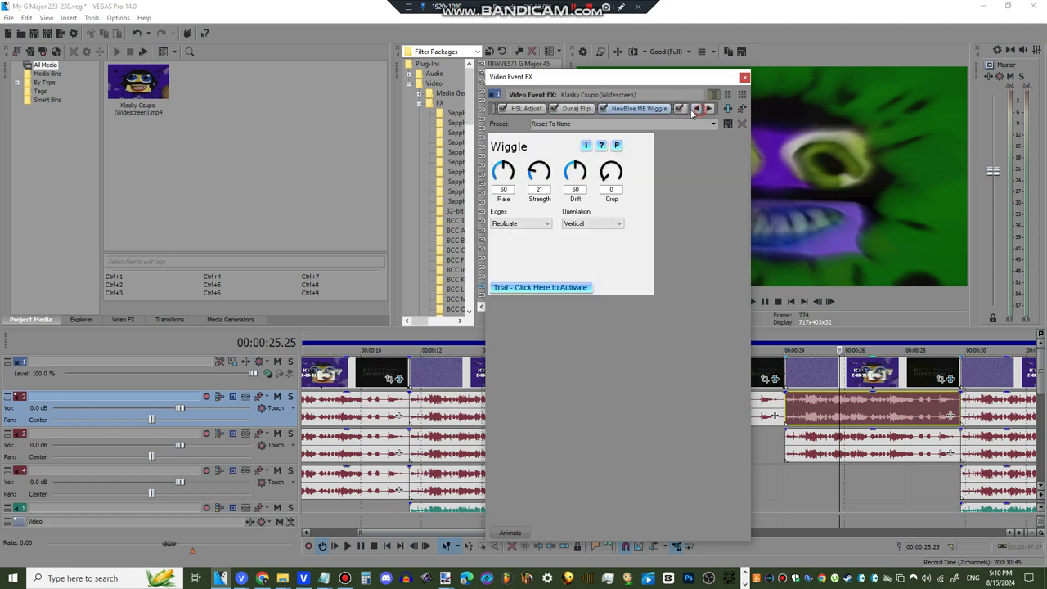
pyautogui.click(595, 111)
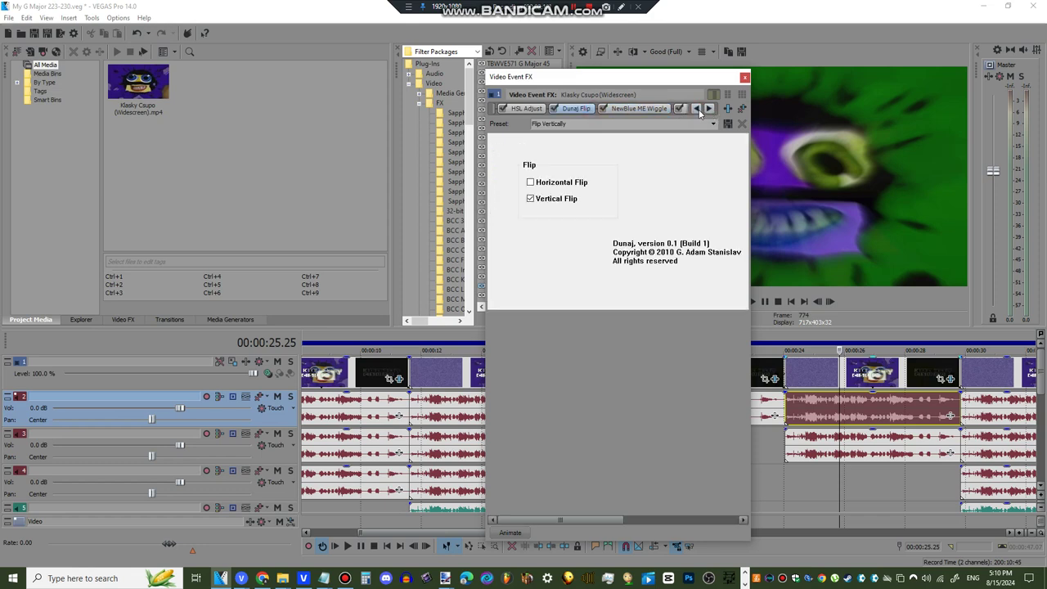
pyautogui.click(697, 109)
pyautogui.click(559, 108)
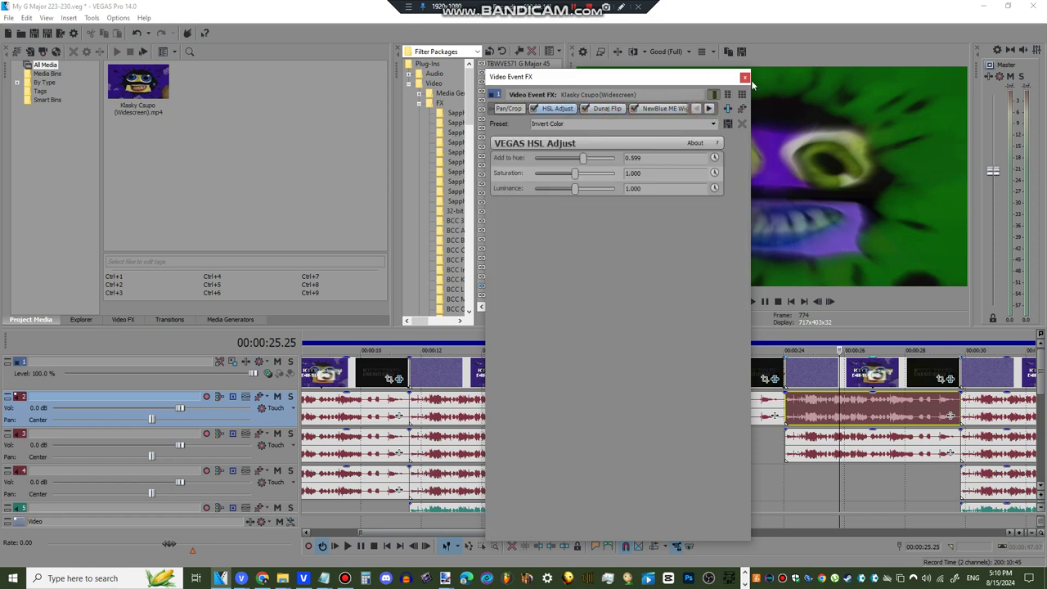
pyautogui.click(743, 79)
# Recheck the time stretch and pitch shift properties of the fifth audio clip on track 3
pyautogui.scroll(-2, 753, 335)
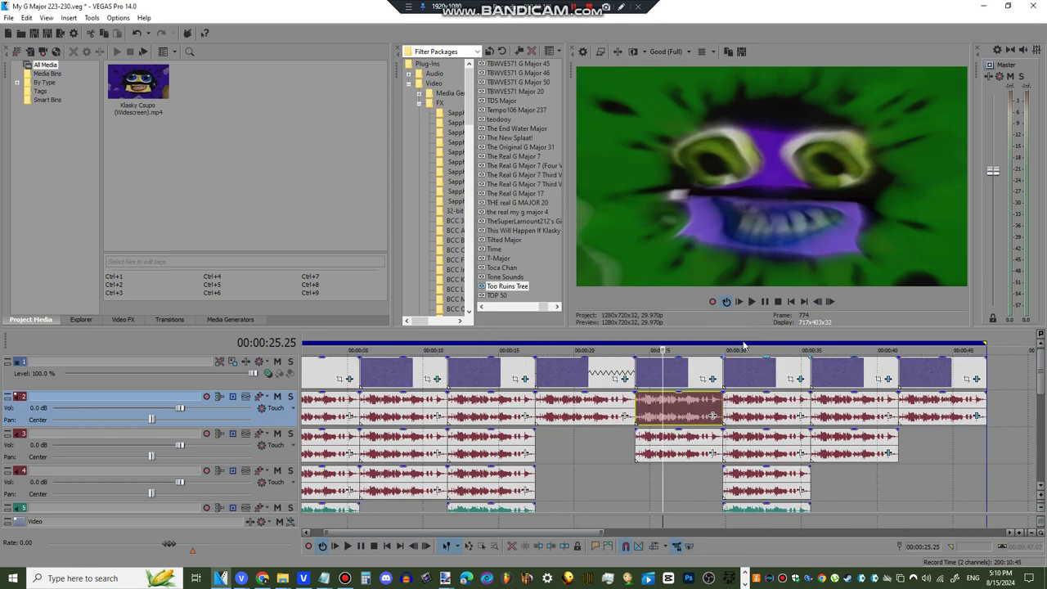
pyautogui.rightClick(676, 439)
pyautogui.click(719, 427)
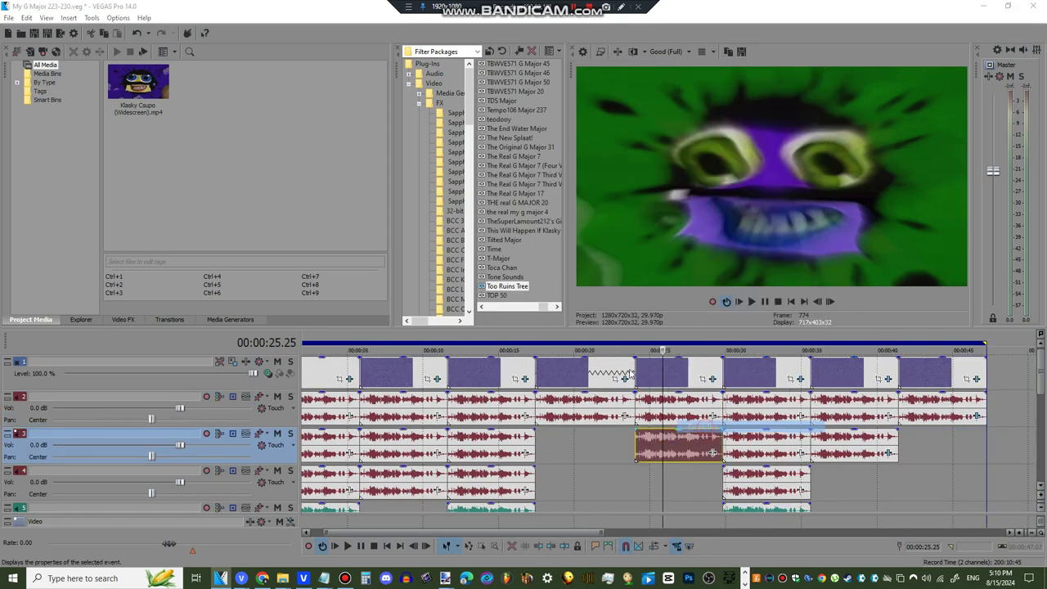
pyautogui.click(561, 393)
# Preview the sixth video clip and examine the Color Corrector (Secondary), LAB Adjust and HSL Adjust settings late in its effect chain
pyautogui.click(749, 342)
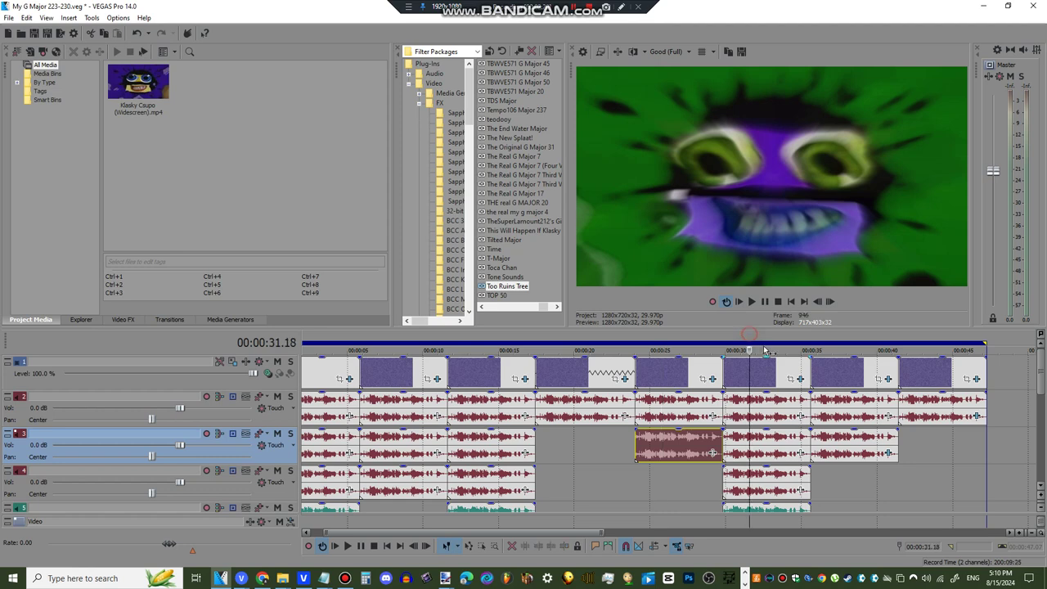
pyautogui.click(801, 379)
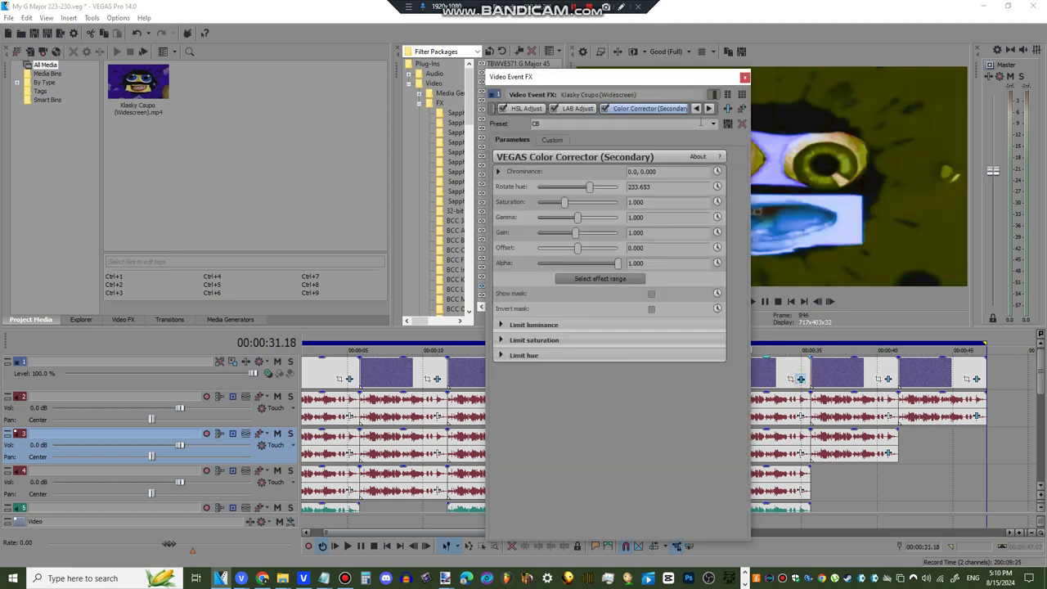
pyautogui.click(698, 108)
pyautogui.click(628, 109)
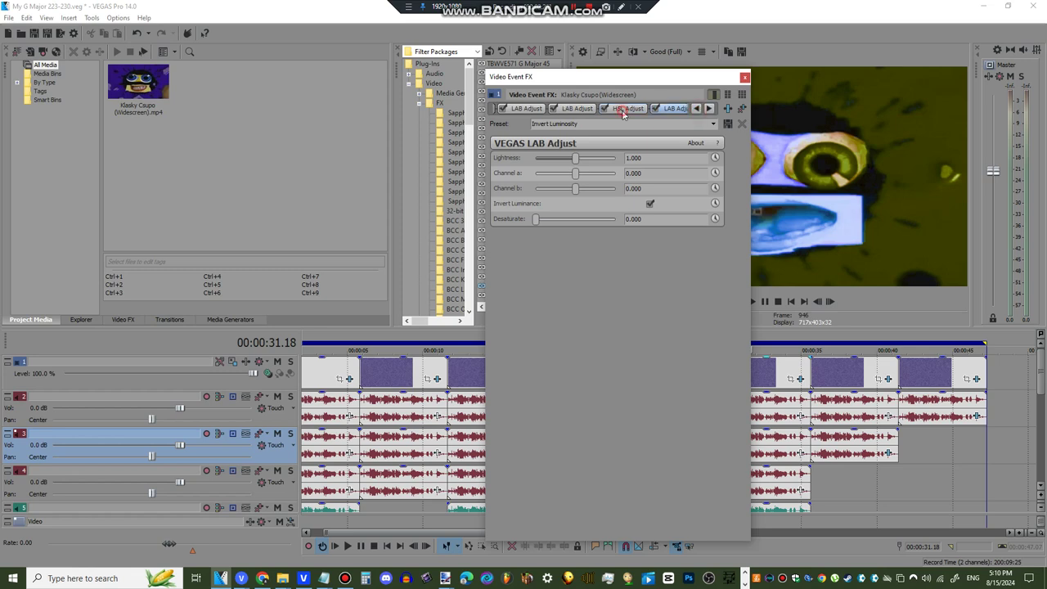
pyautogui.click(623, 112)
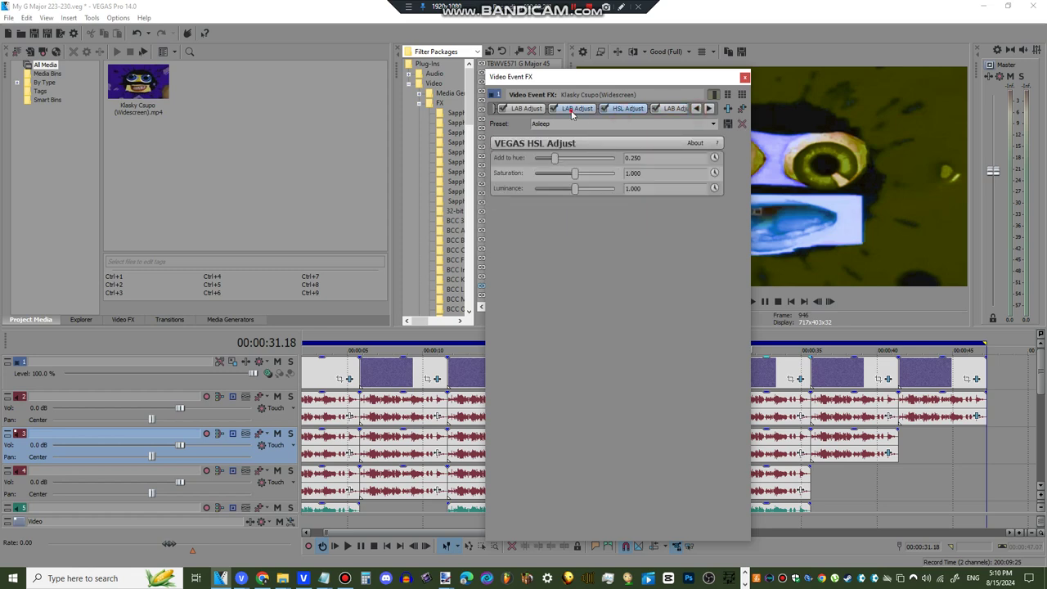
pyautogui.click(572, 111)
pyautogui.click(537, 113)
# Examine the remaining effects at the start of the sixth clip's chain, including LAB Adjust and Color Corrector (Secondary)
pyautogui.click(697, 109)
pyautogui.click(564, 109)
pyautogui.click(680, 109)
pyautogui.click(630, 111)
pyautogui.click(699, 109)
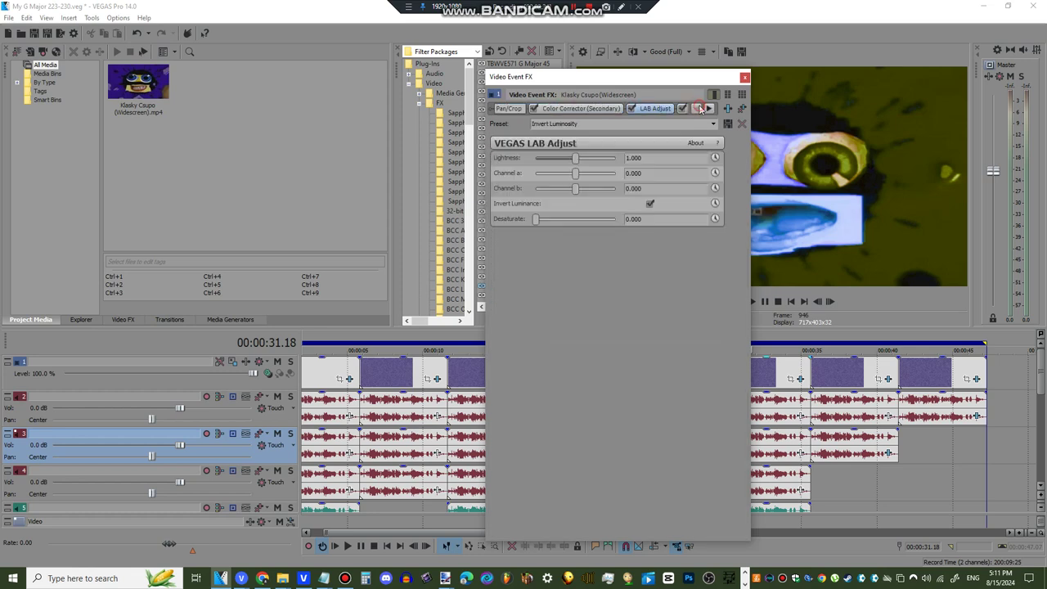
pyautogui.click(587, 109)
pyautogui.click(744, 76)
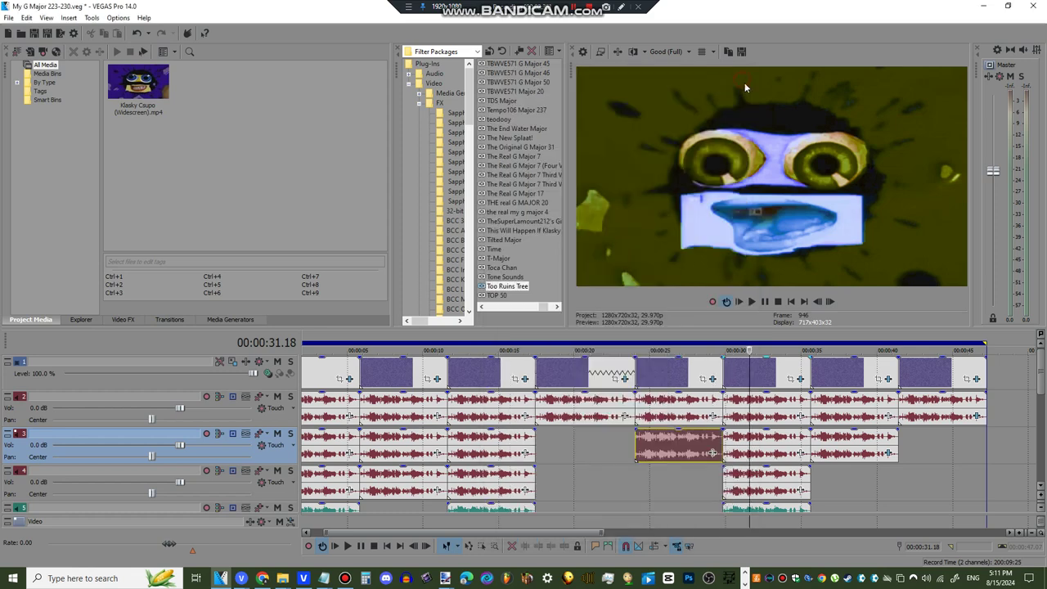
# Check the time stretch and pitch shift properties of the sixth audio clip on tracks 2, 3 and 4
pyautogui.rightClick(787, 415)
pyautogui.click(817, 405)
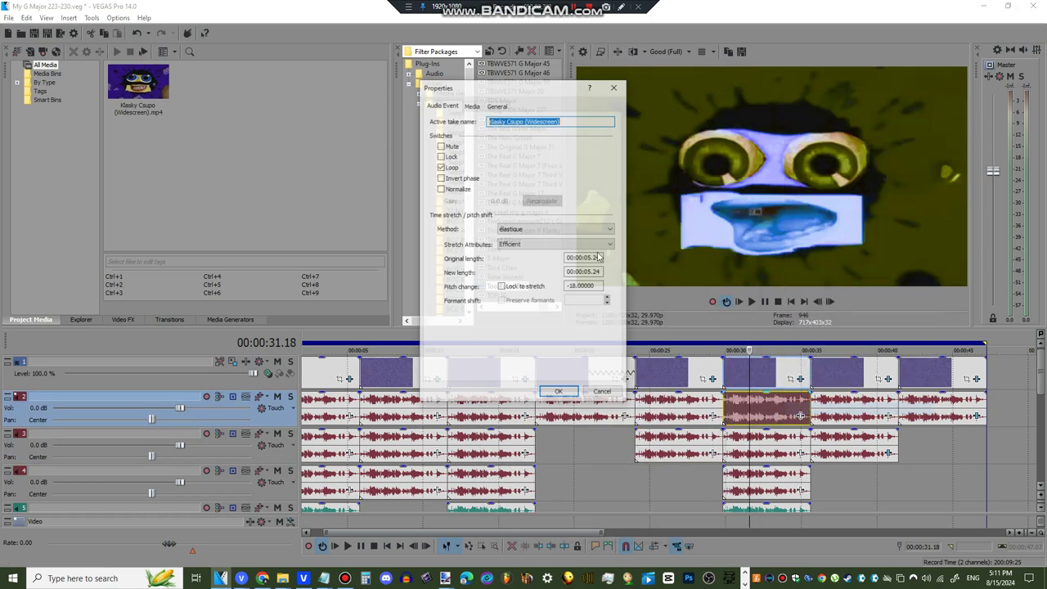
pyautogui.click(559, 394)
pyautogui.rightClick(773, 442)
pyautogui.click(818, 430)
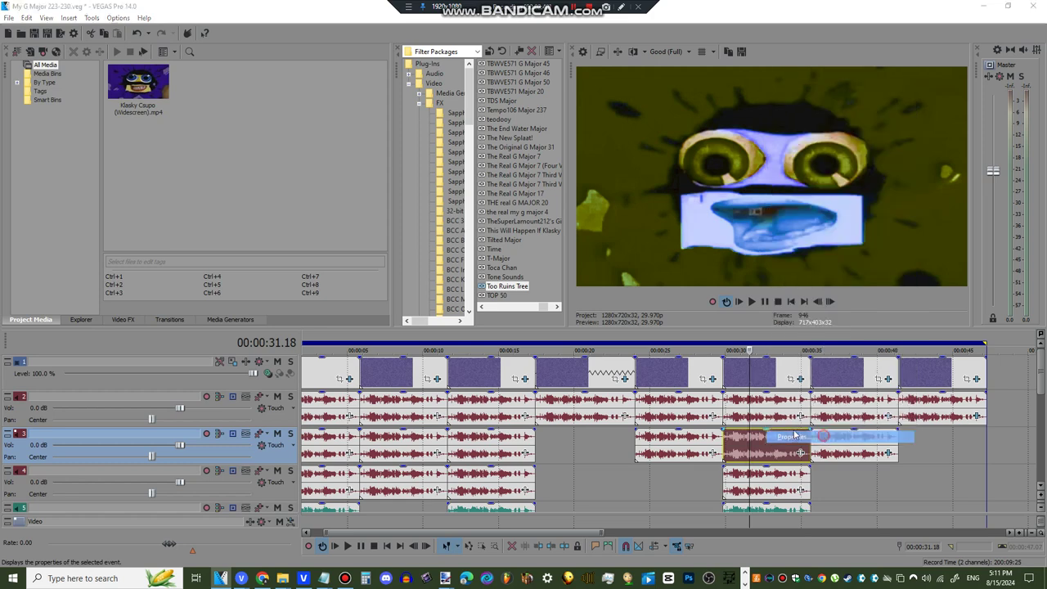
pyautogui.click(558, 394)
pyautogui.rightClick(768, 485)
pyautogui.click(818, 475)
pyautogui.click(559, 394)
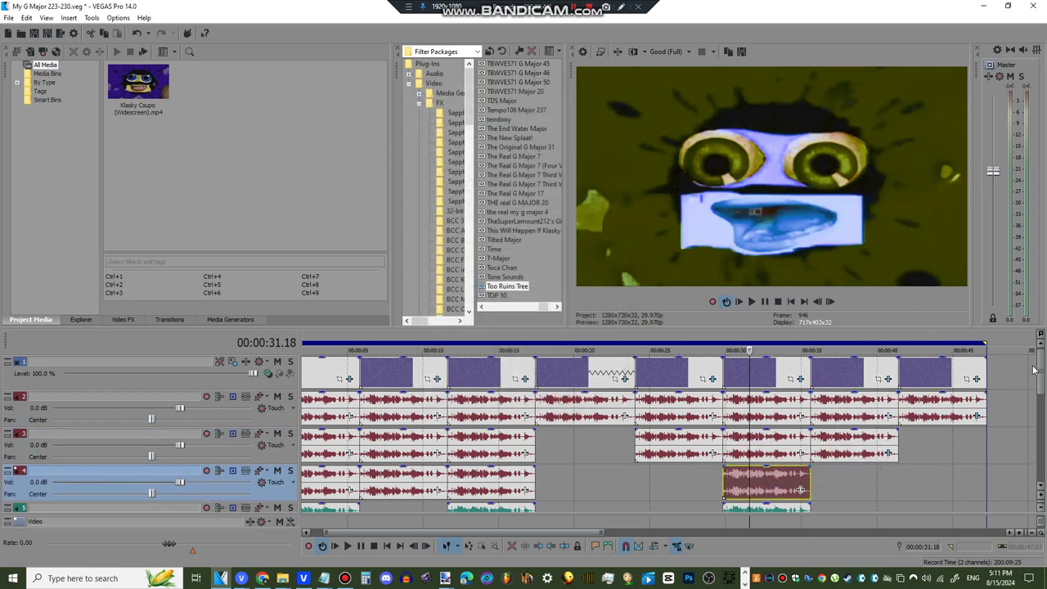
# Check the time stretch and pitch shift properties of the sixth audio clip on tracks 5 and 6
pyautogui.moveTo(1041, 377); pyautogui.dragTo(1043, 404)
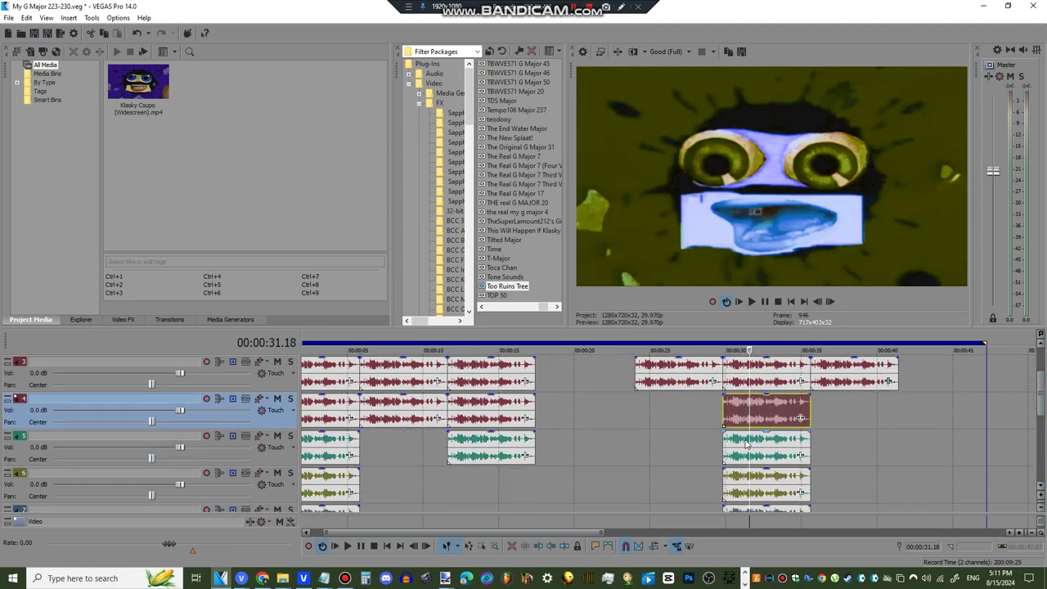
pyautogui.rightClick(784, 444)
pyautogui.click(785, 430)
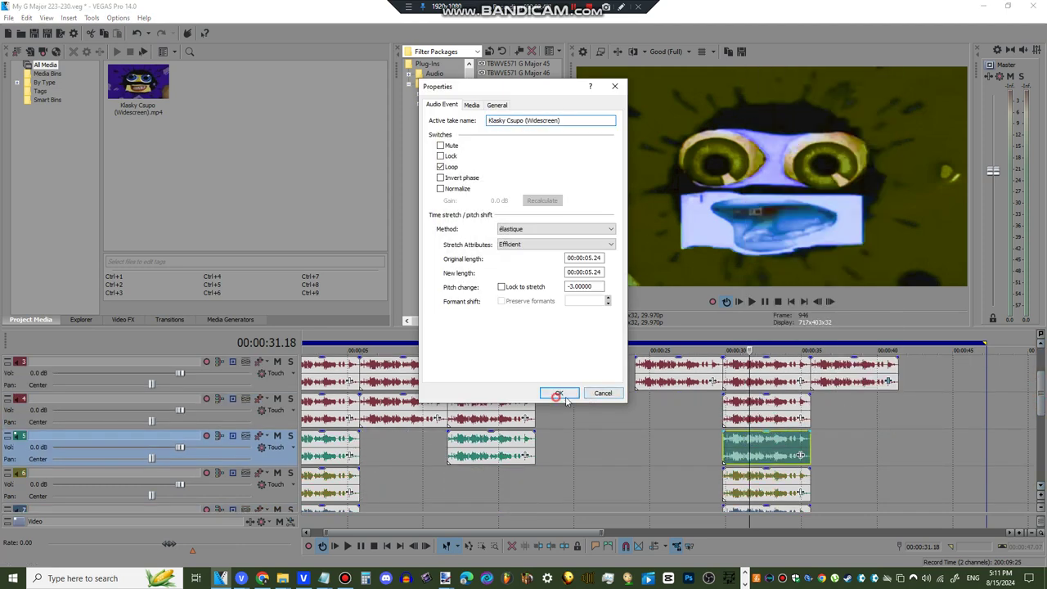
pyautogui.click(558, 393)
pyautogui.rightClick(772, 476)
pyautogui.click(786, 469)
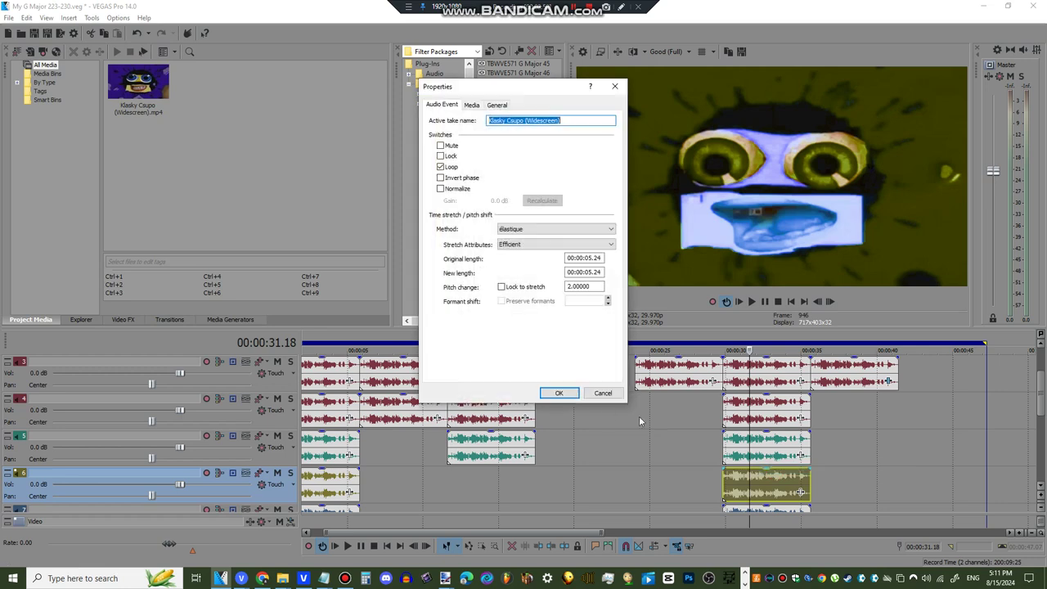
pyautogui.click(568, 394)
# Check the time stretch and pitch shift properties of the sixth clip's audio on tracks 7 and 8
pyautogui.moveTo(1040, 405); pyautogui.dragTo(1039, 446)
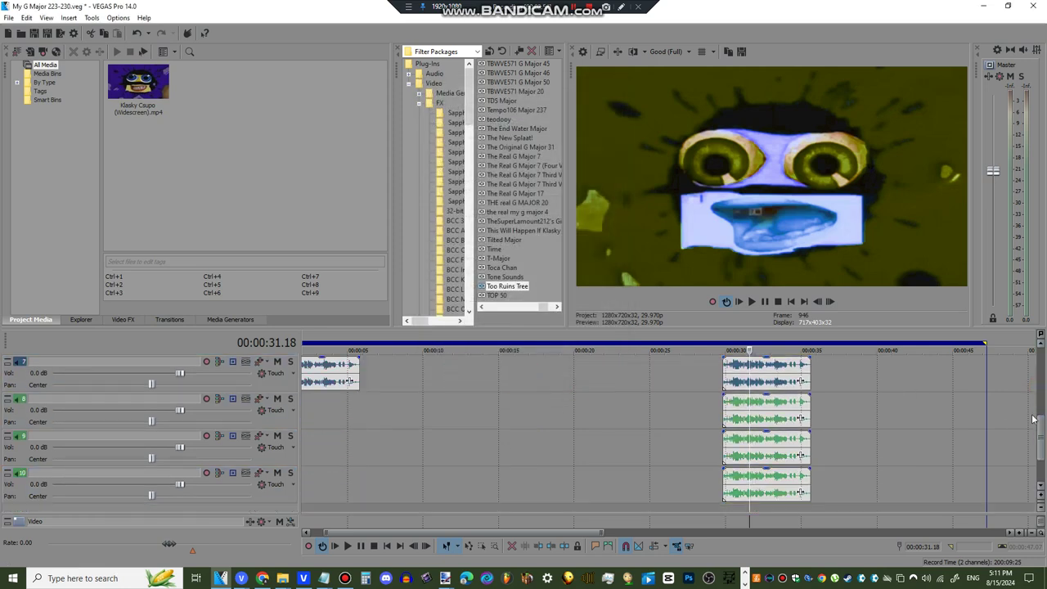
pyautogui.moveTo(1037, 428); pyautogui.dragTo(1039, 430)
pyautogui.rightClick(767, 375)
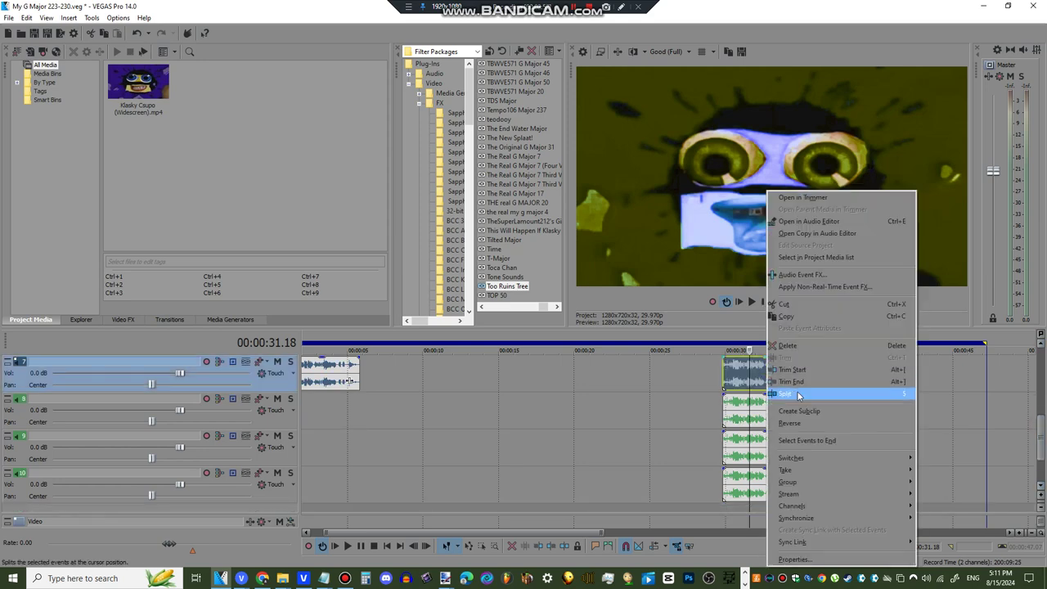
pyautogui.click(826, 561)
pyautogui.click(557, 394)
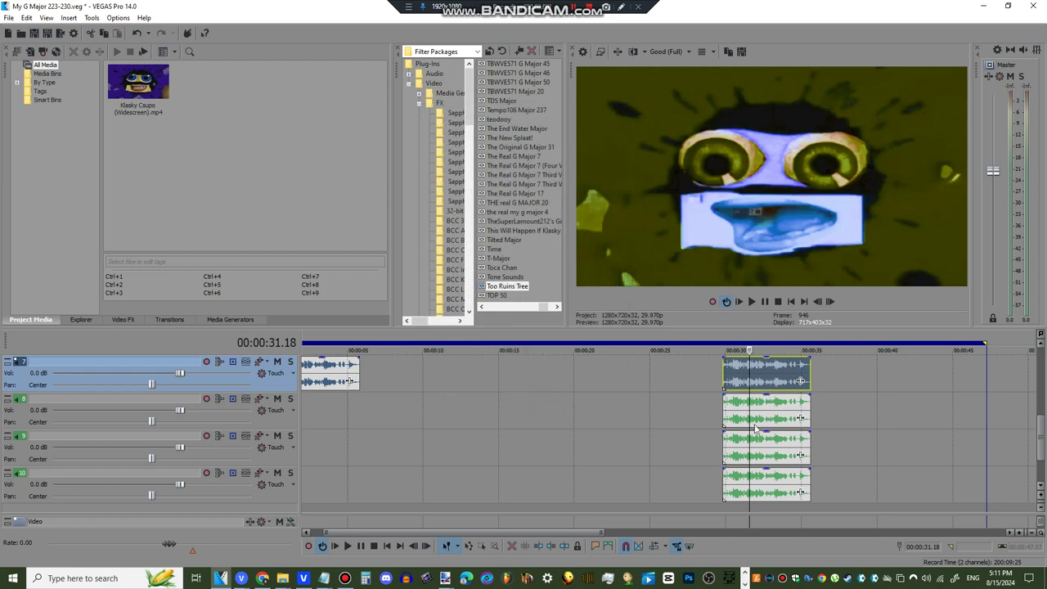
pyautogui.rightClick(751, 424)
pyautogui.click(768, 420)
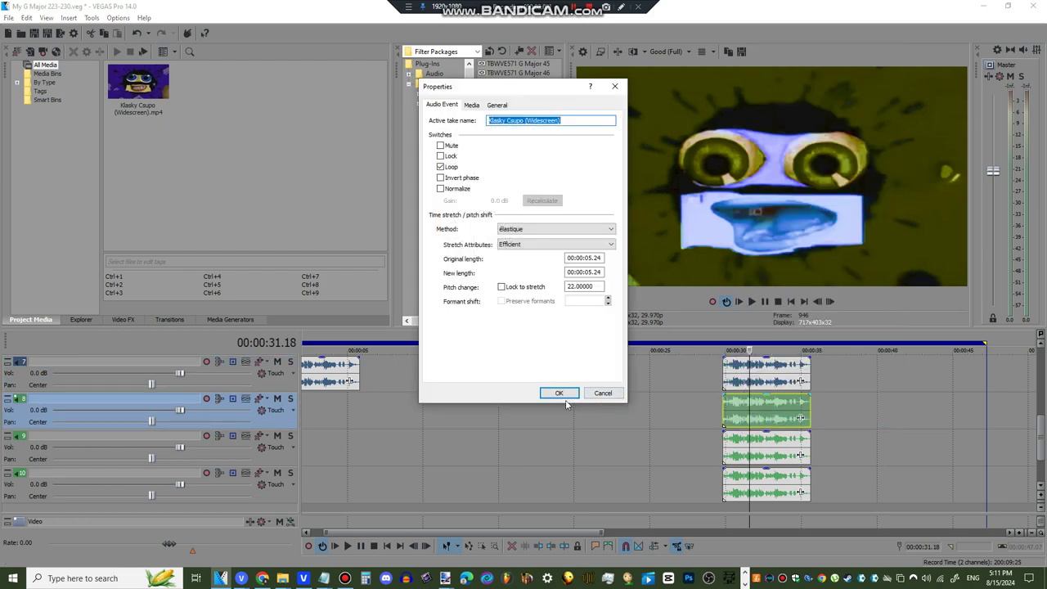
pyautogui.click(563, 395)
# Check the time stretch and pitch shift properties of the sixth clip's audio on tracks 9 and 10
pyautogui.rightClick(767, 462)
pyautogui.click(769, 457)
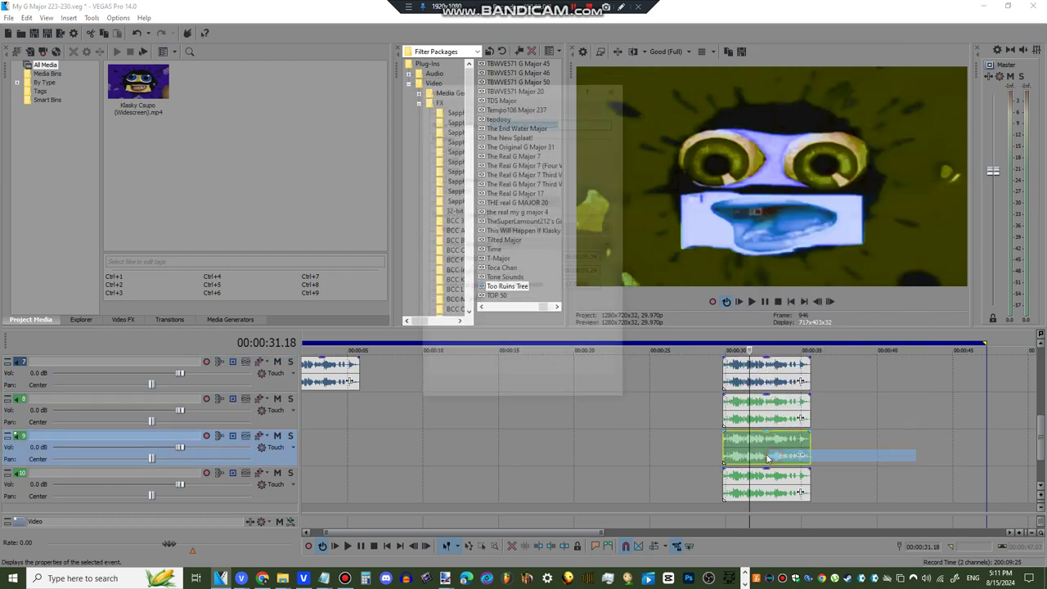
pyautogui.click(559, 394)
pyautogui.rightClick(773, 489)
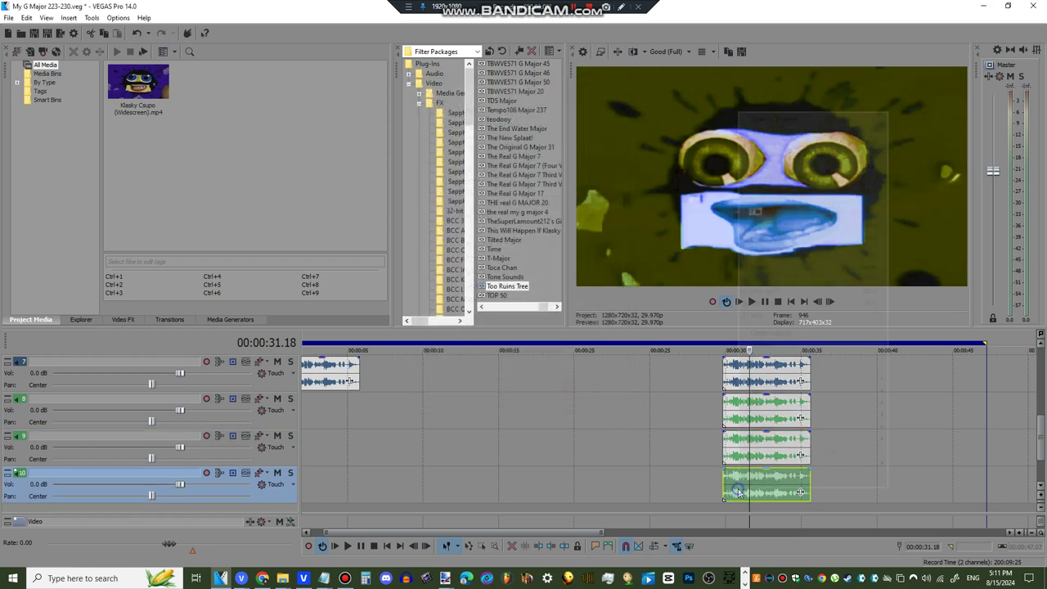
pyautogui.click(781, 482)
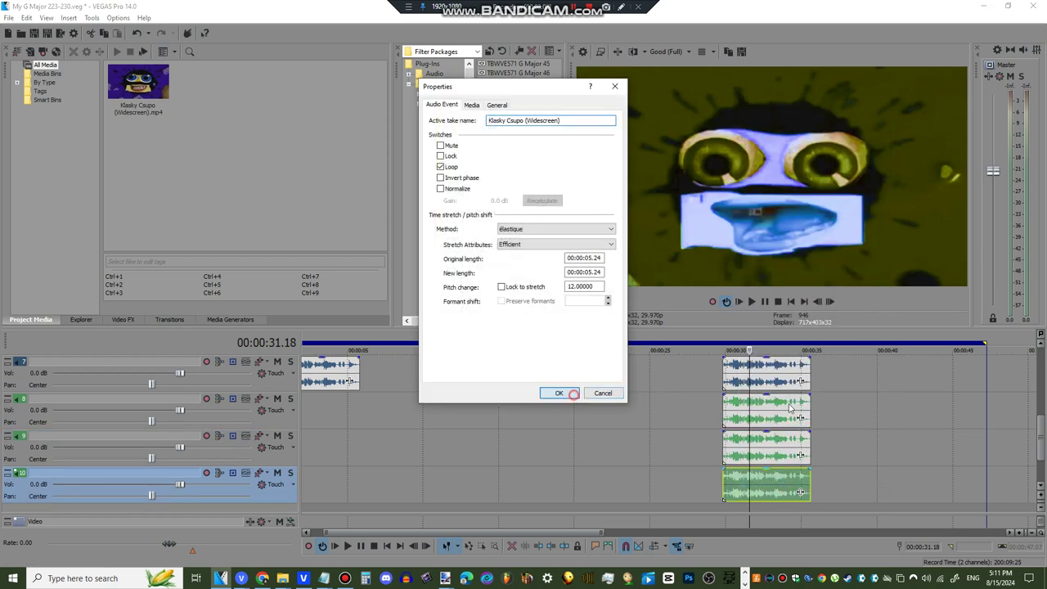
pyautogui.click(559, 394)
# Preview the seventh video clip and examine the Gradient Map, Color Corrector (Secondary) and Mirror settings in its effect chain
pyautogui.scroll(6, 1037, 446)
pyautogui.click(840, 347)
pyautogui.click(888, 379)
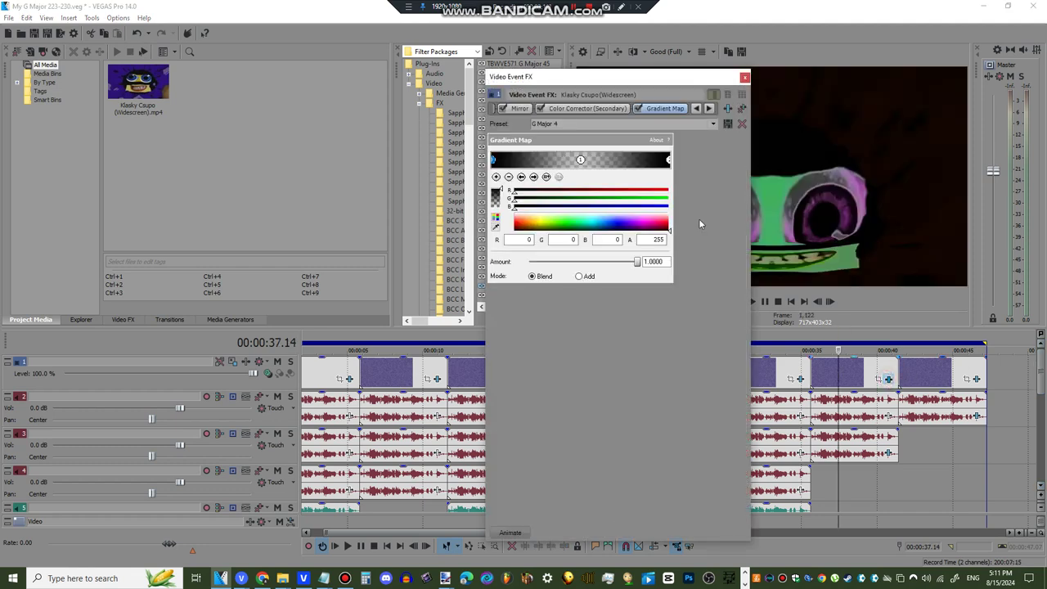
pyautogui.click(697, 108)
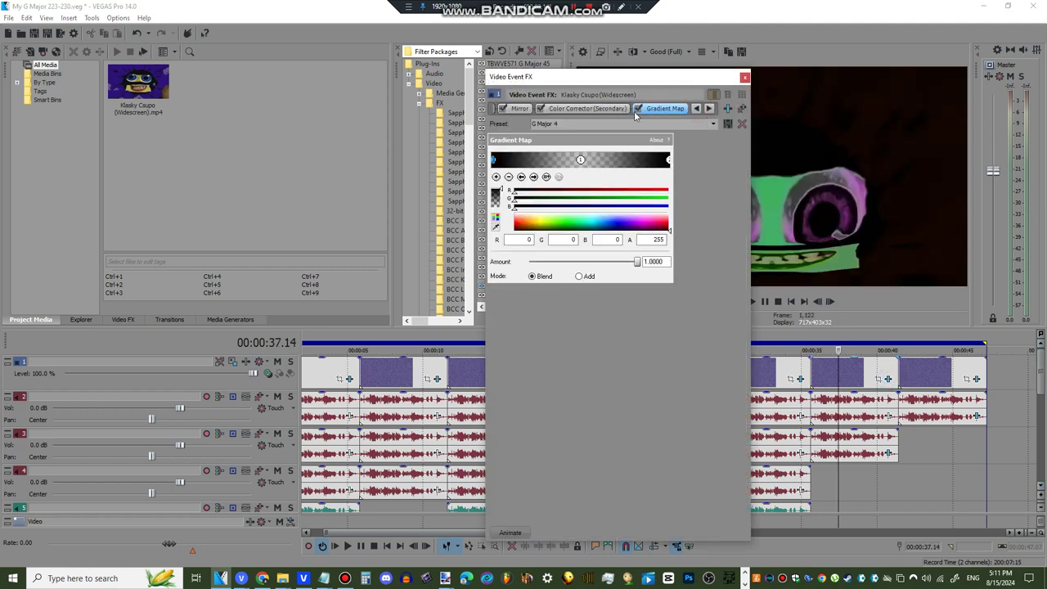
pyautogui.click(697, 109)
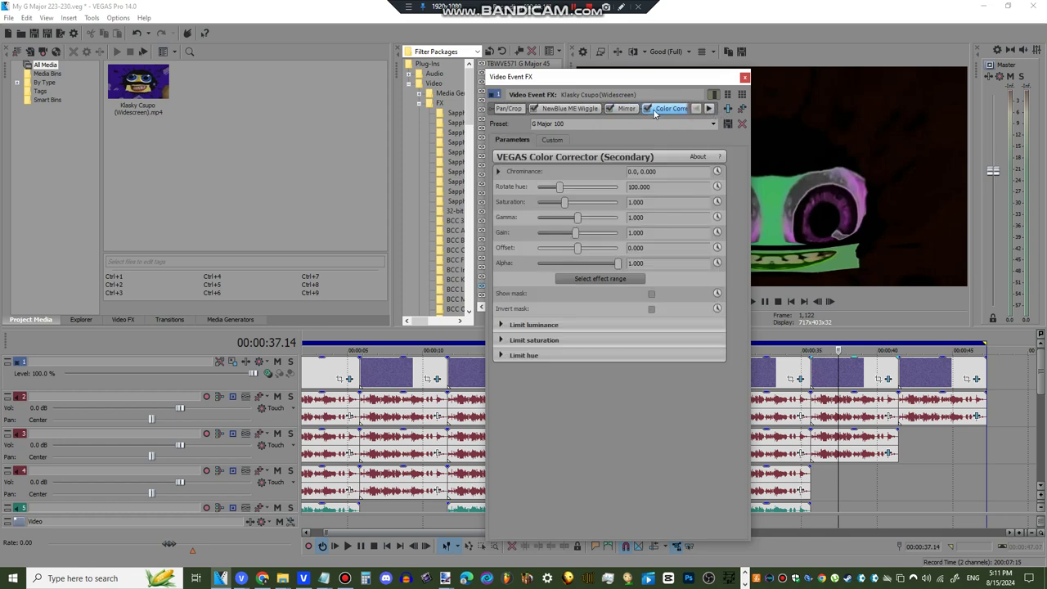
pyautogui.click(577, 109)
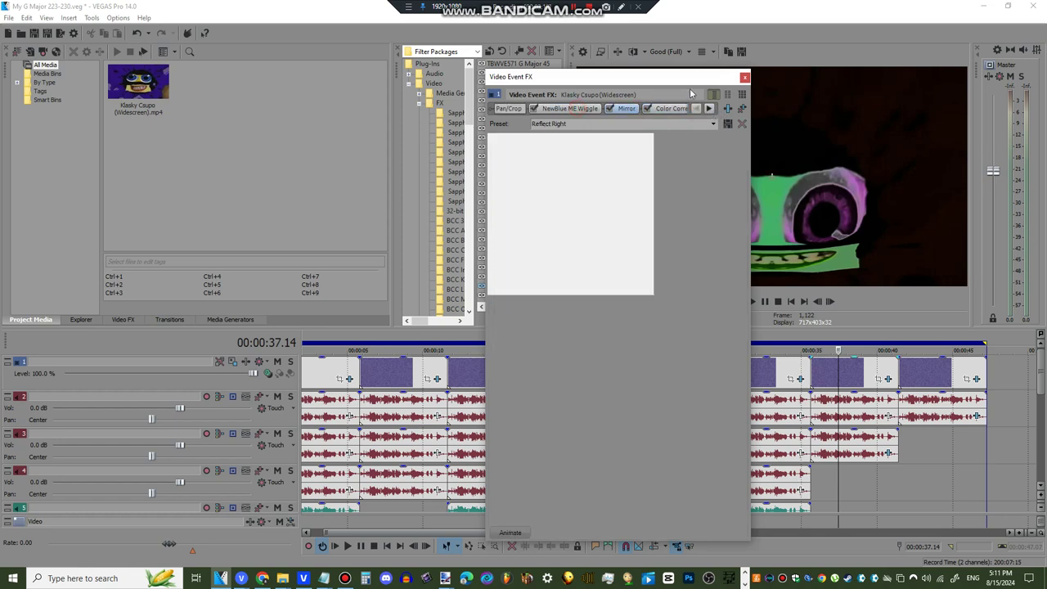
pyautogui.click(744, 76)
# Check the seventh audio clip's pitch properties on tracks 2 and 3, plus the élastique Timestretch effect on track 3
pyautogui.click(815, 393)
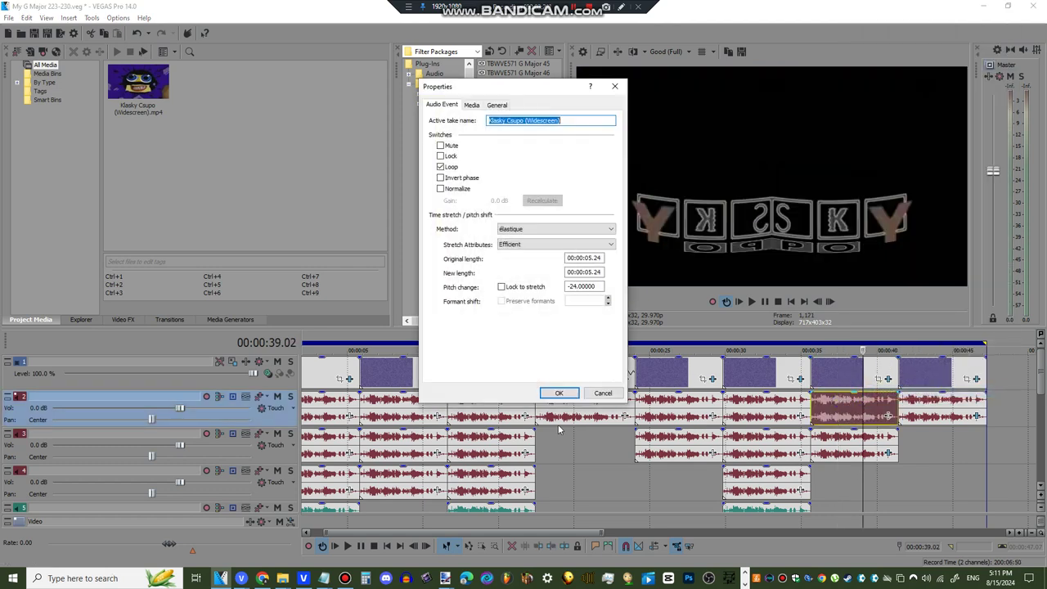
pyautogui.click(559, 393)
pyautogui.rightClick(848, 451)
pyautogui.click(867, 423)
pyautogui.click(560, 393)
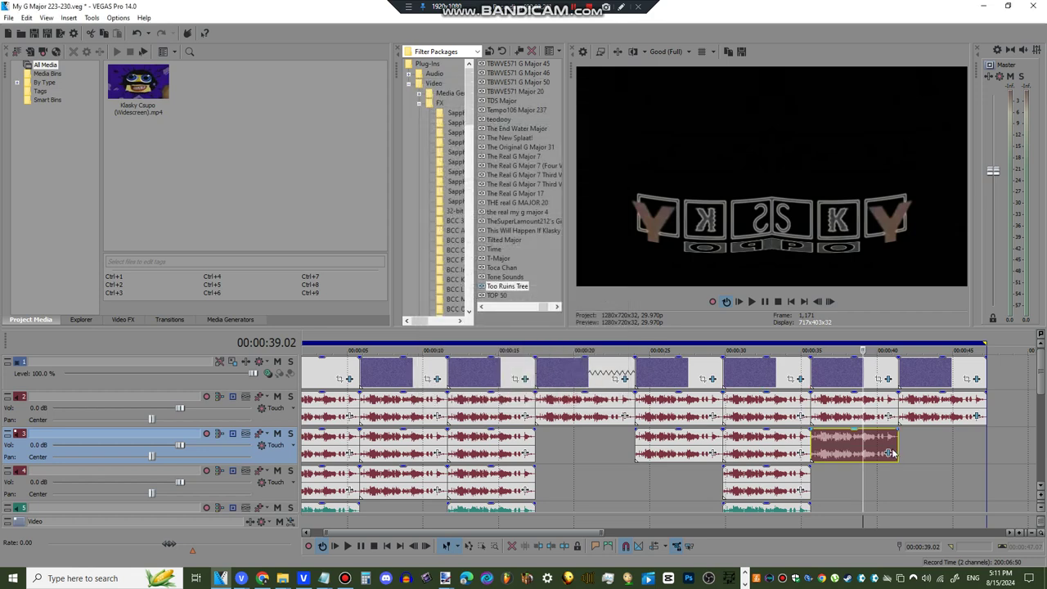
pyautogui.click(889, 453)
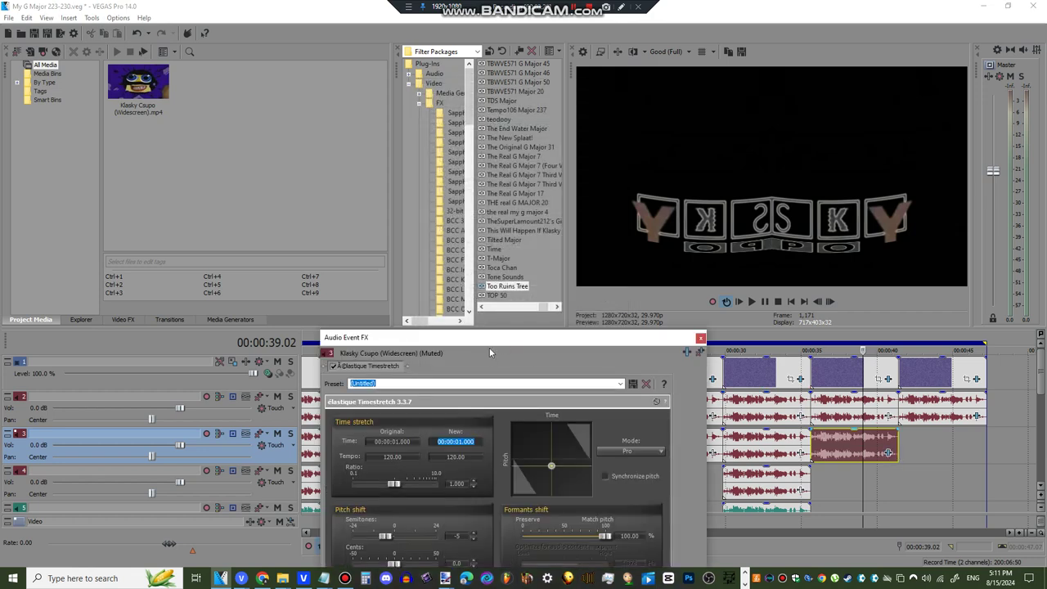
pyautogui.click(700, 338)
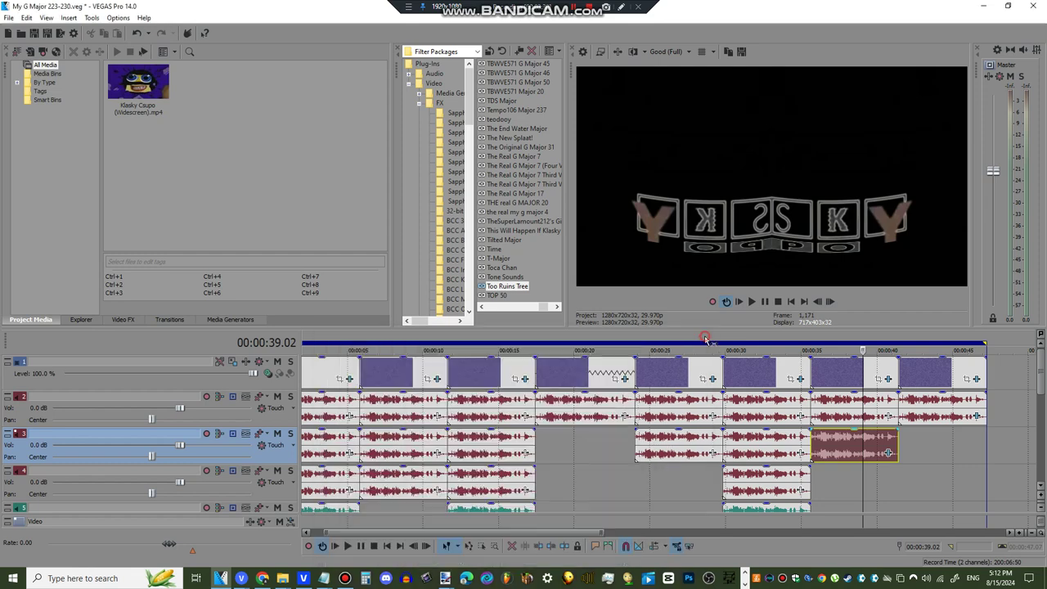
# Preview the eighth video clip and examine its HSL Adjust, Color Corrector (Secondary) and Gradient Map settings
pyautogui.click(932, 345)
pyautogui.click(976, 378)
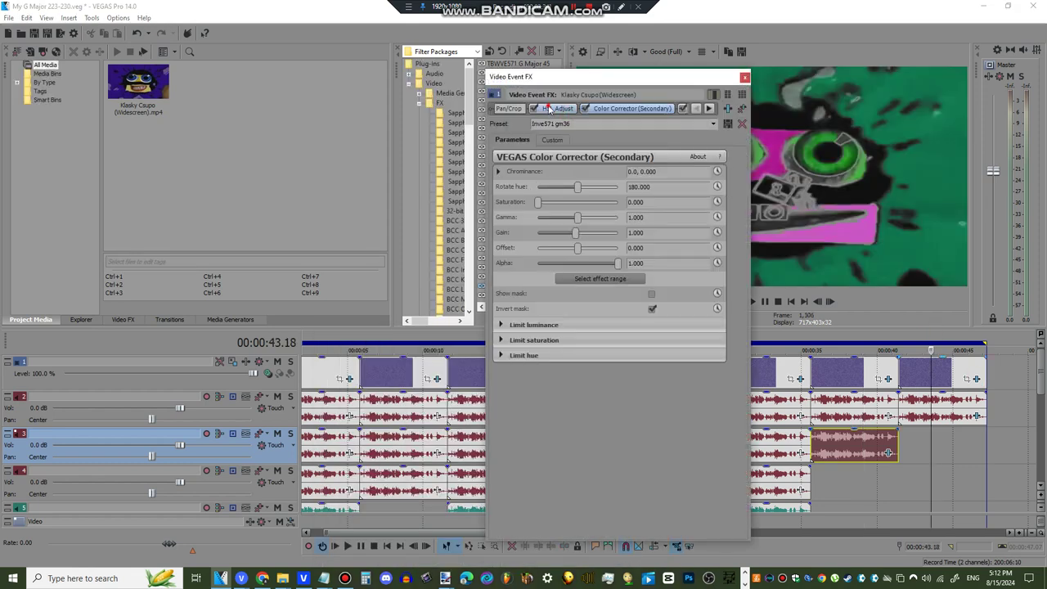
pyautogui.click(552, 110)
pyautogui.click(710, 110)
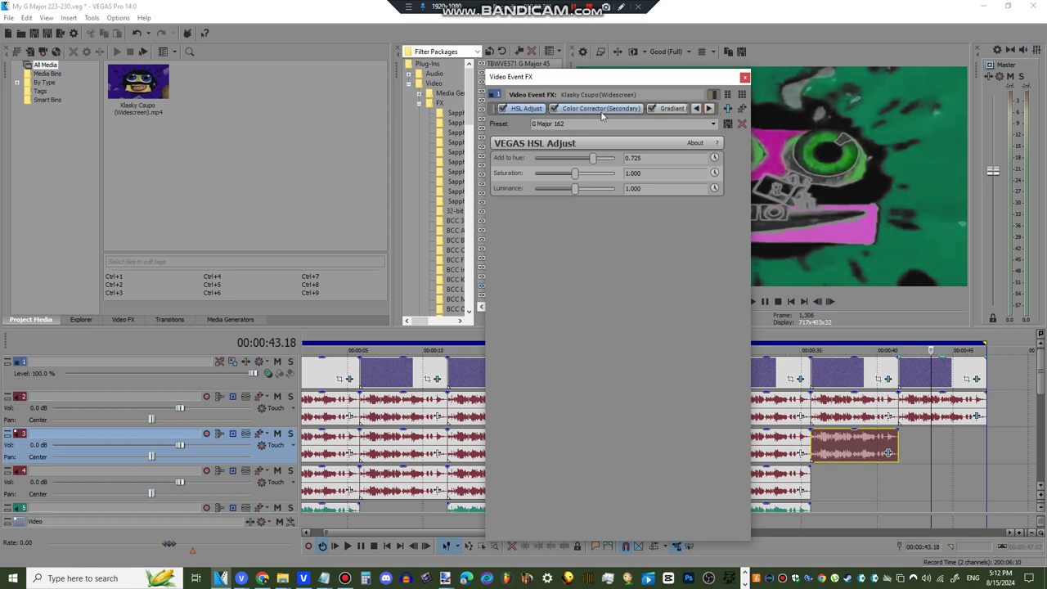
pyautogui.click(602, 109)
pyautogui.click(712, 110)
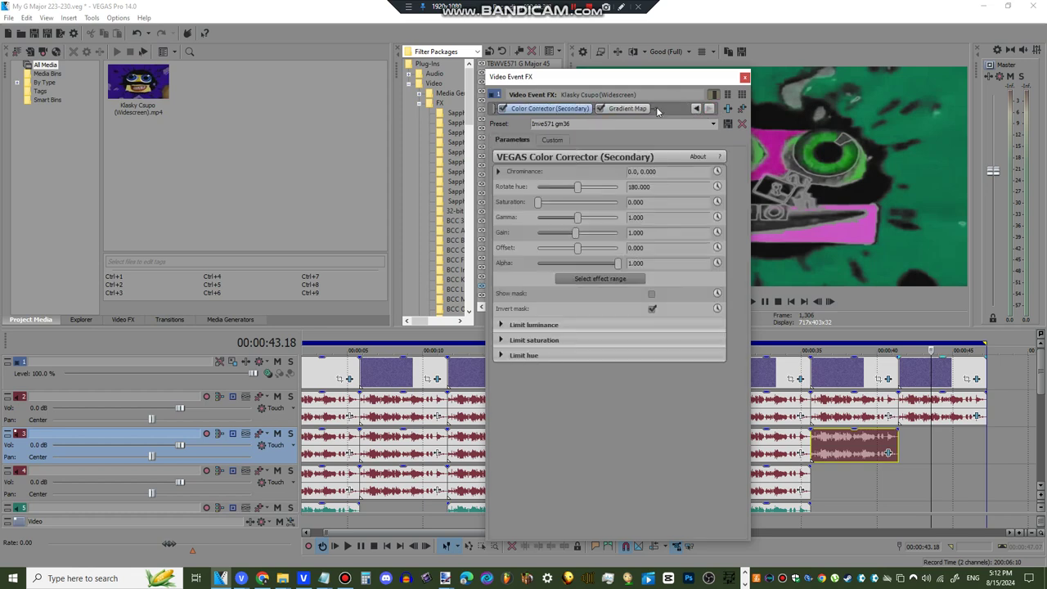
pyautogui.click(644, 110)
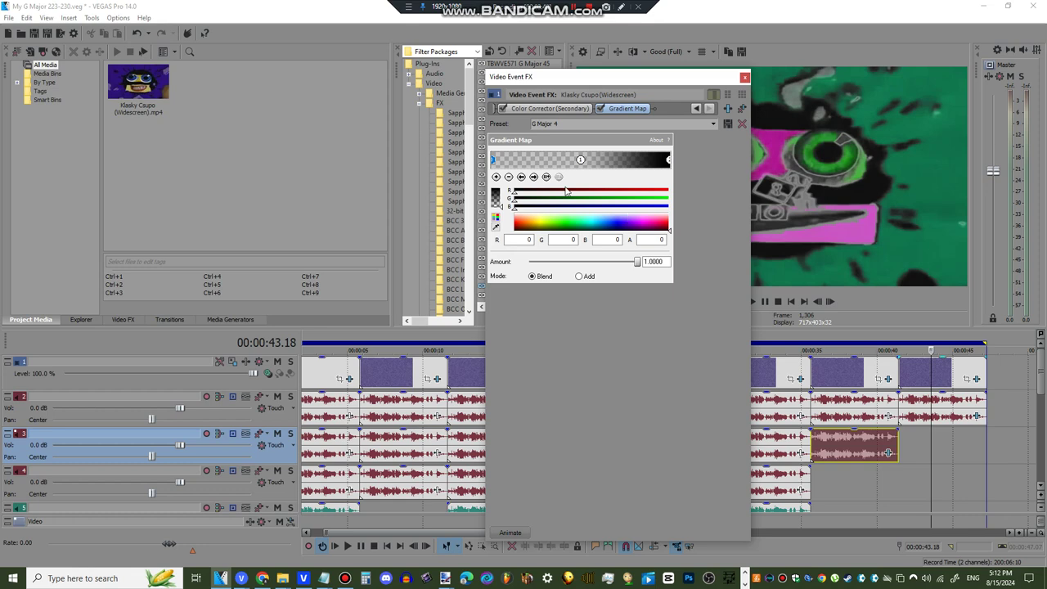
pyautogui.click(744, 77)
# Apply the Robot preset to the IL Vocodex effect of the eighth audio clip on track 2
pyautogui.click(976, 416)
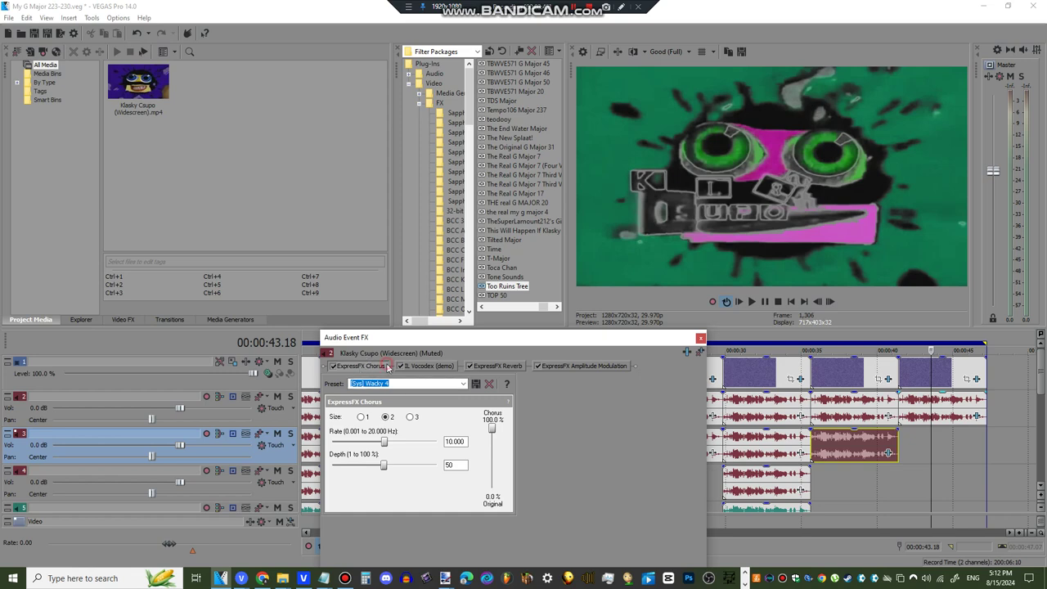
pyautogui.click(423, 366)
pyautogui.click(619, 455)
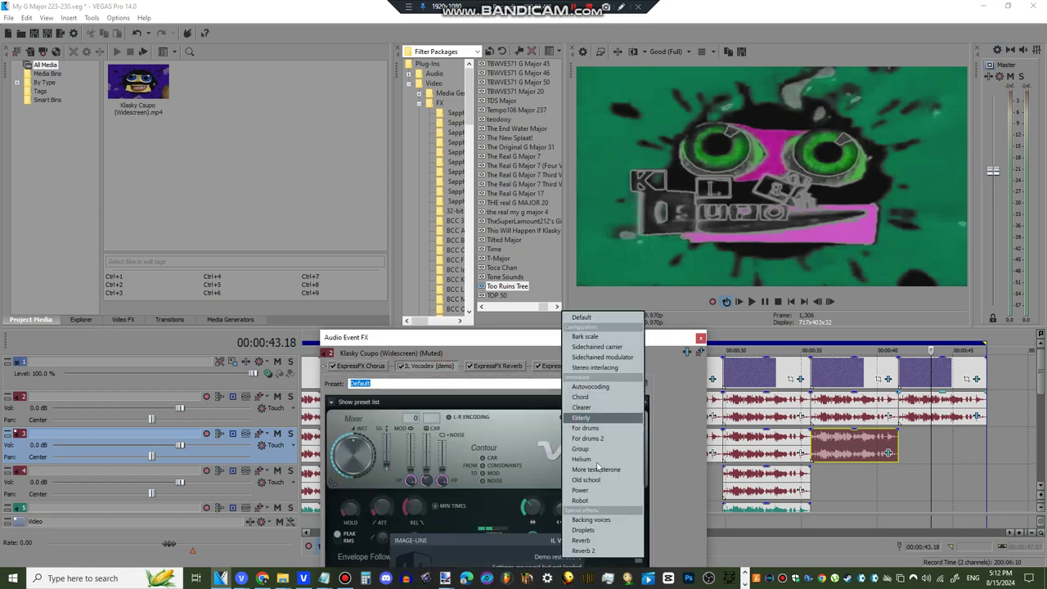
pyautogui.click(597, 500)
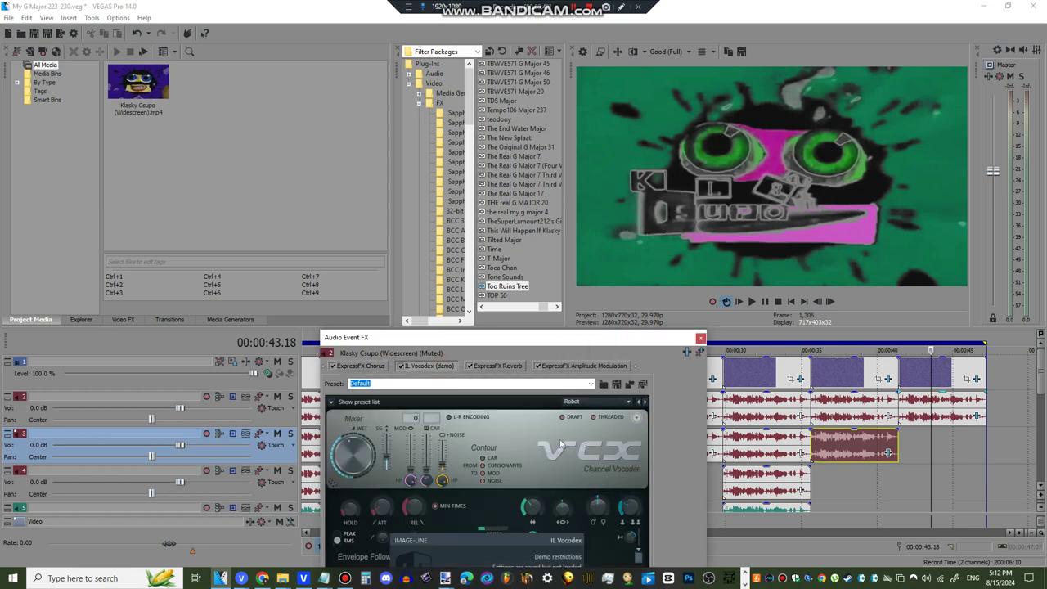
# Check the eighth audio clip's ExpressFX Reverb, and set ExpressFX Amplitude Modulation to a 1.0 Hz rate preset with 100% modulation
pyautogui.click(496, 365)
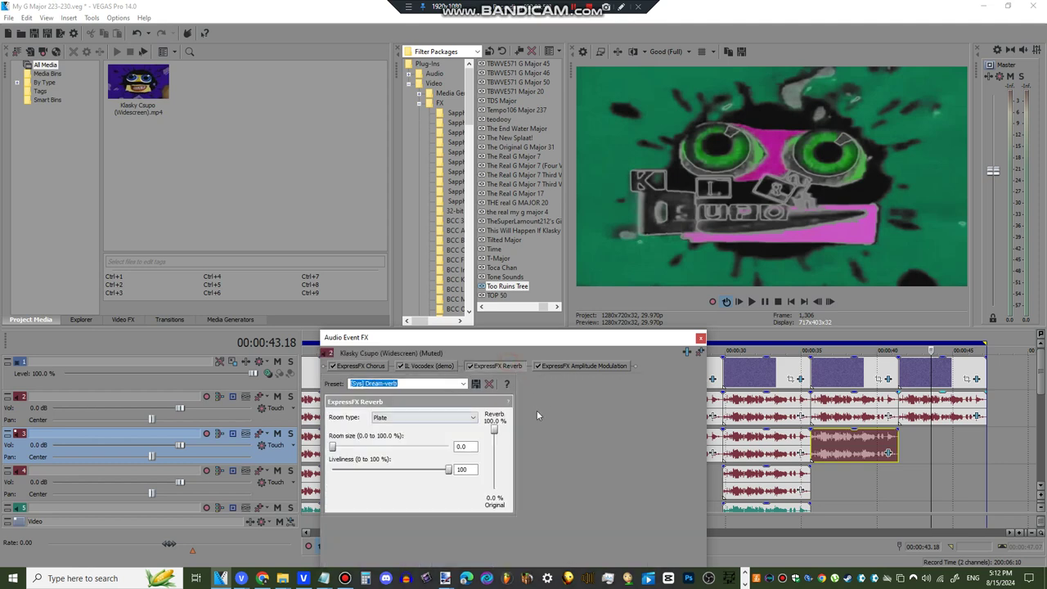
pyautogui.click(616, 366)
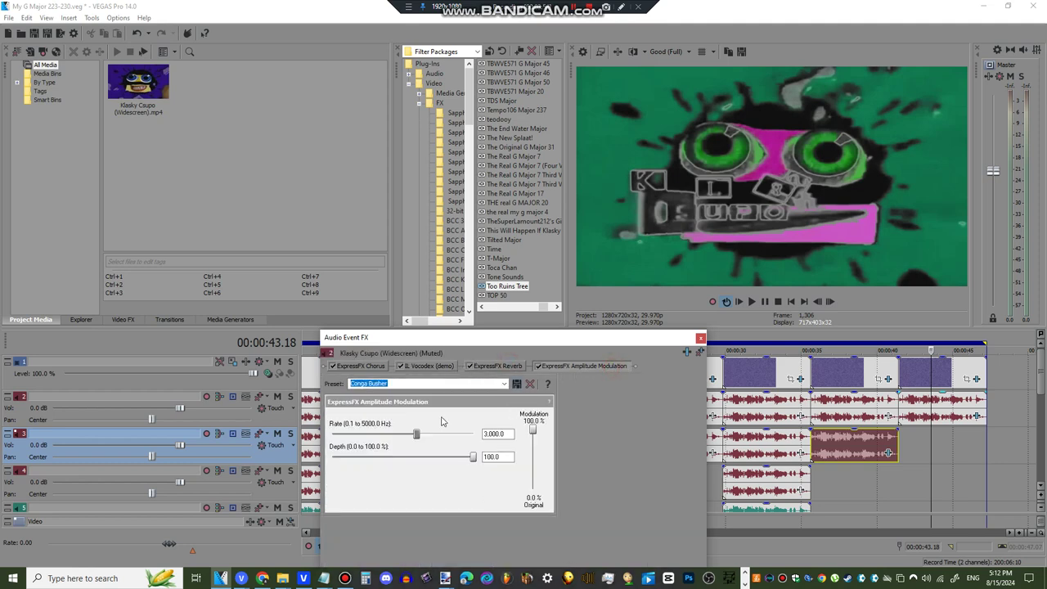
pyautogui.click(504, 384)
pyautogui.click(362, 393)
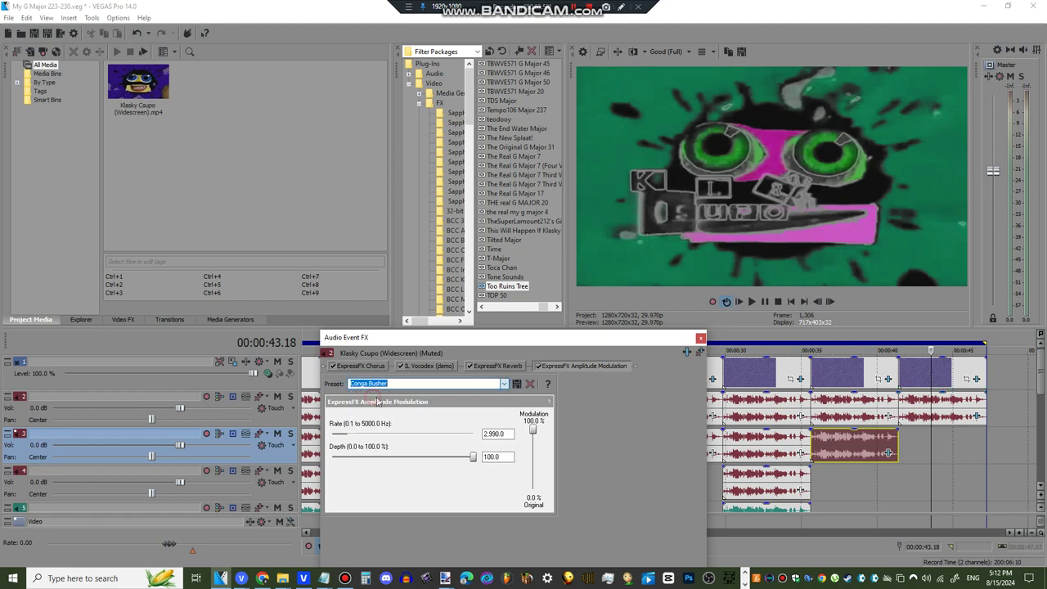
pyautogui.moveTo(534, 465); pyautogui.dragTo(534, 407)
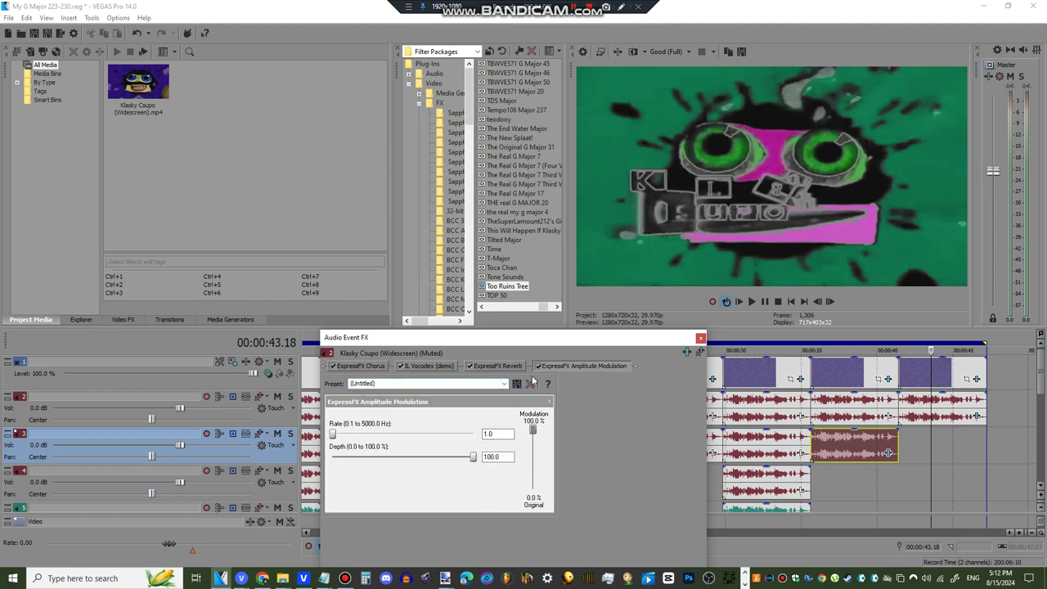